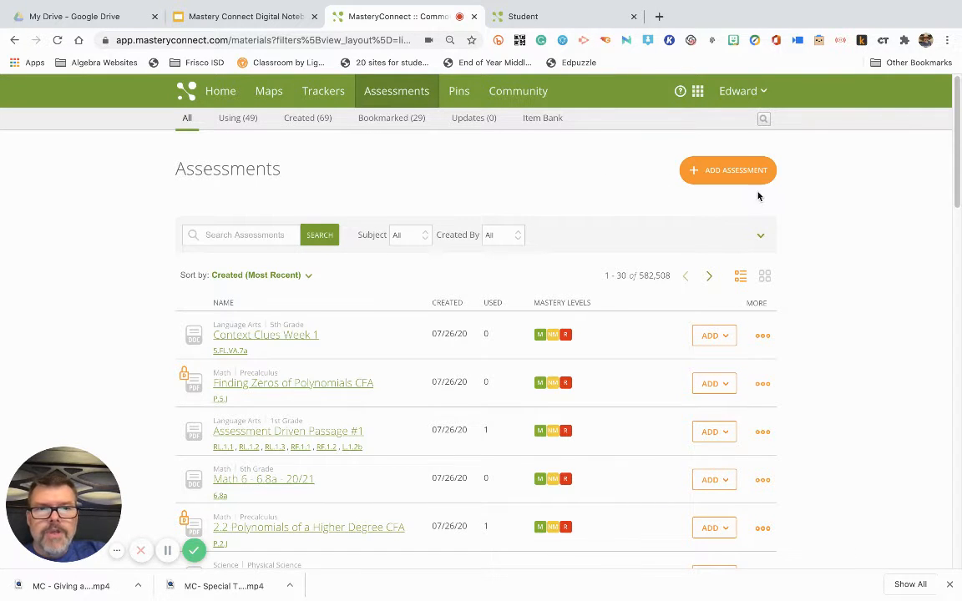
# Start a new assessment and set its subject to Math
pyautogui.click(726, 174)
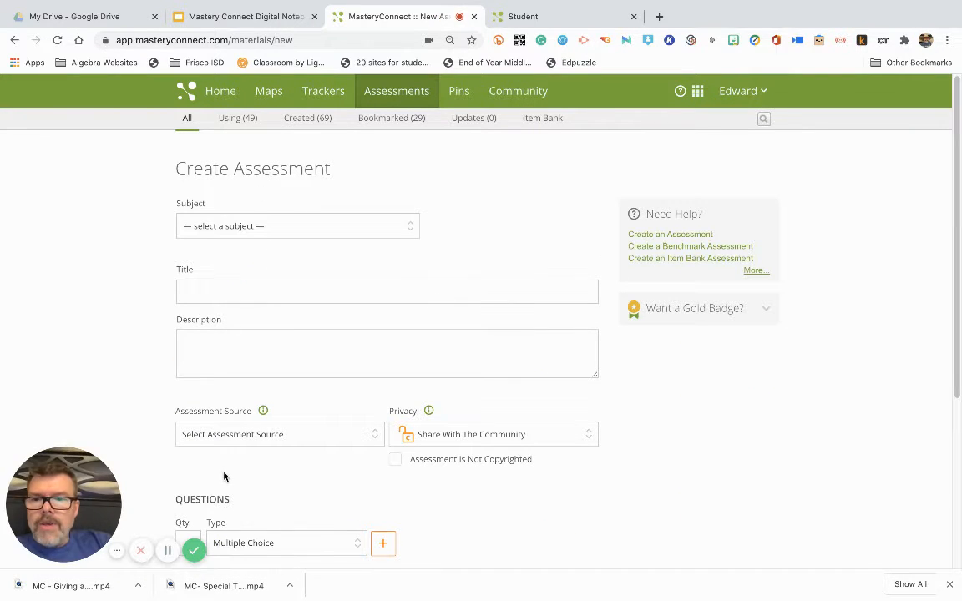
pyautogui.click(356, 233)
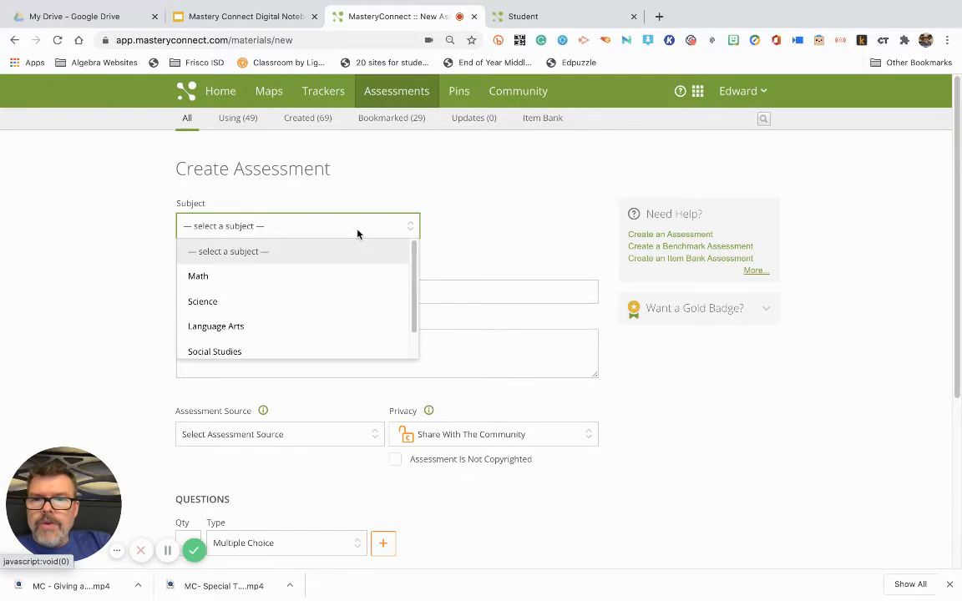
pyautogui.click(311, 278)
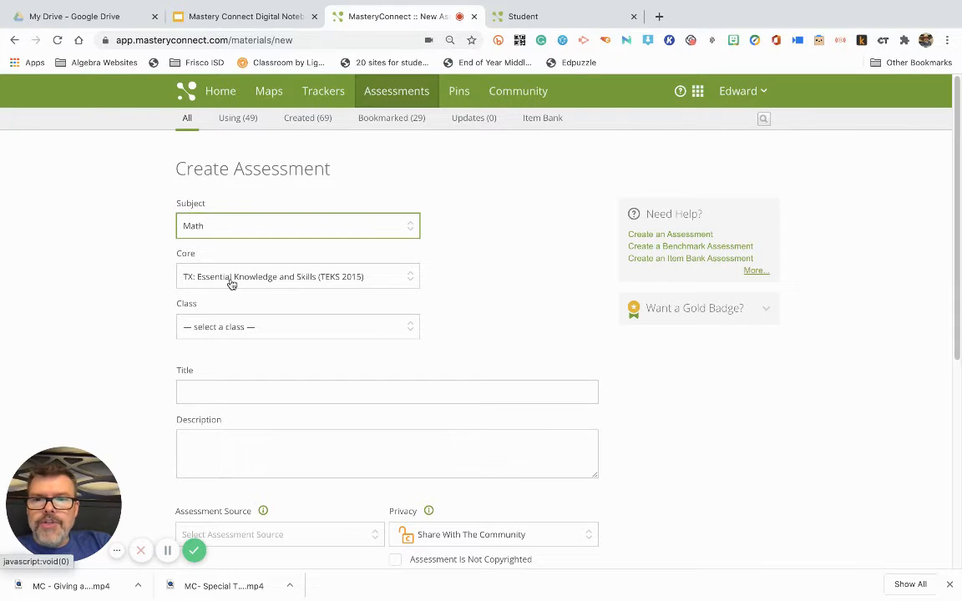
# Set the assessment's class to Algebra I from the general grade and course classes
pyautogui.click(357, 329)
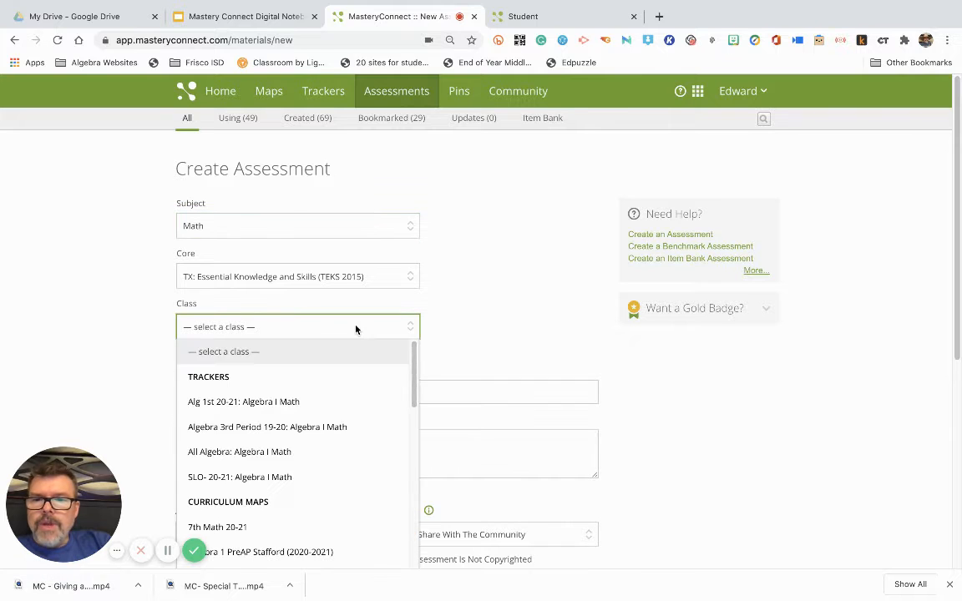
pyautogui.scroll(-1, 354, 361)
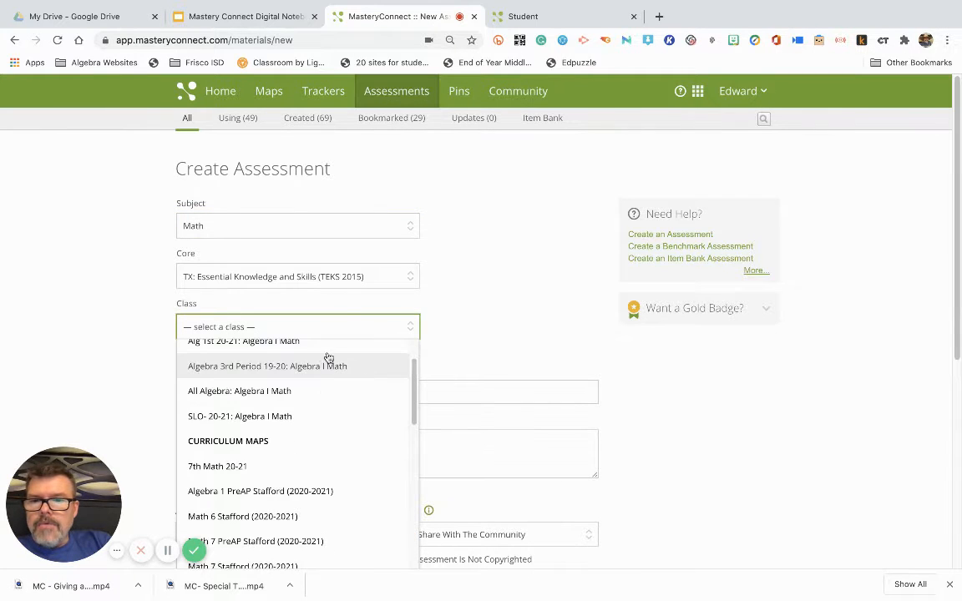
pyautogui.scroll(-3, 326, 434)
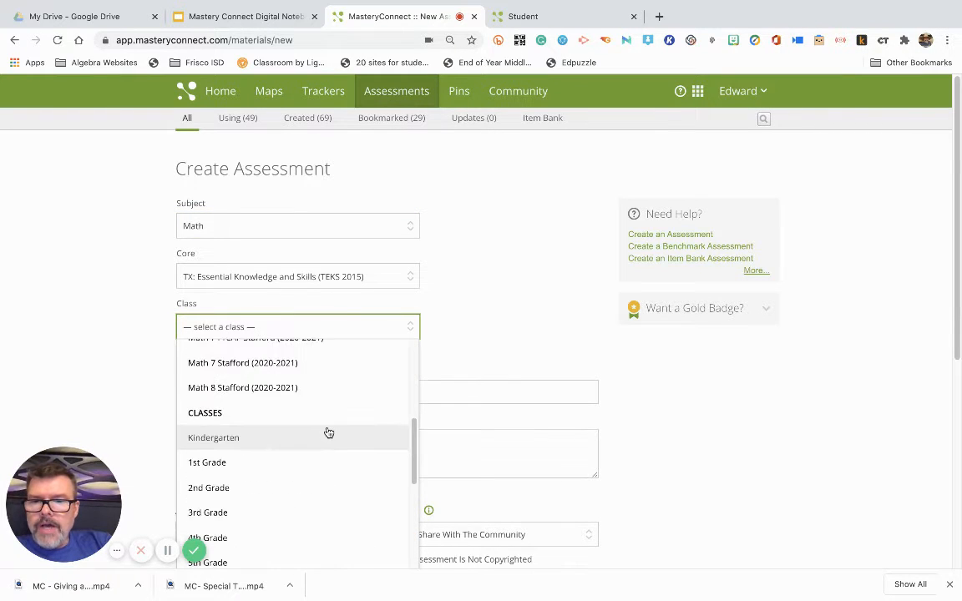
pyautogui.scroll(-2, 326, 442)
pyautogui.scroll(6, 308, 455)
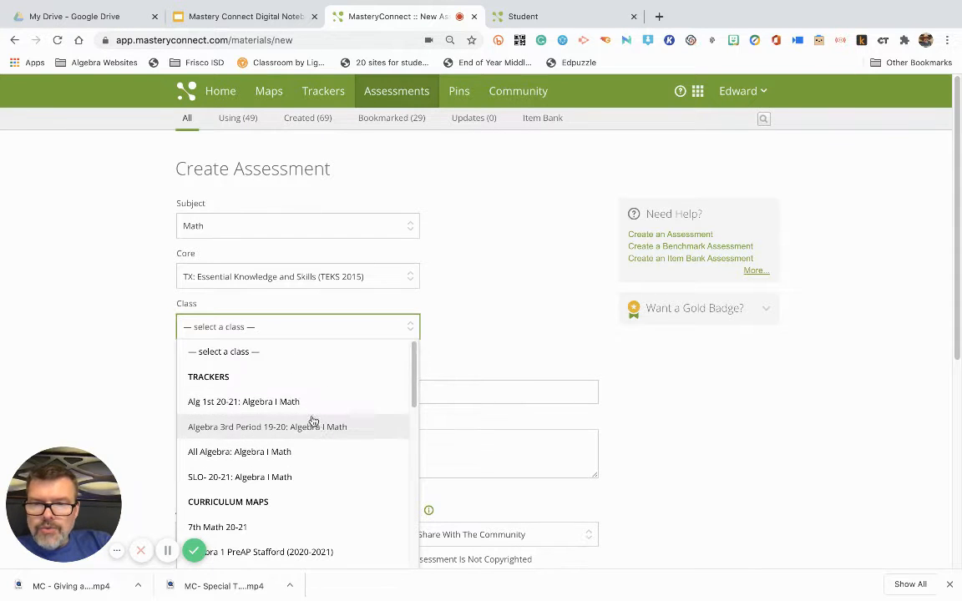
pyautogui.scroll(-1, 312, 518)
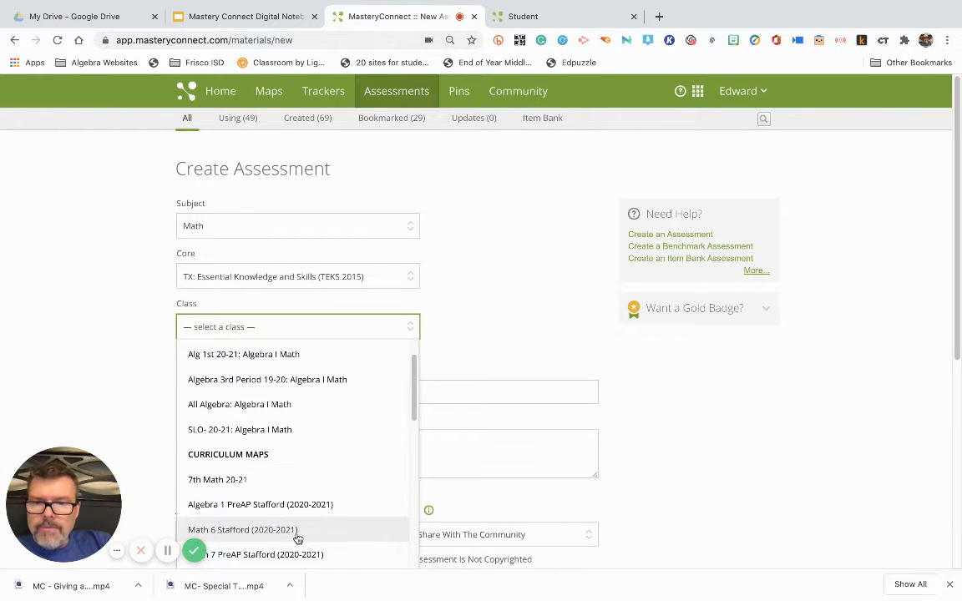
pyautogui.scroll(-4, 338, 504)
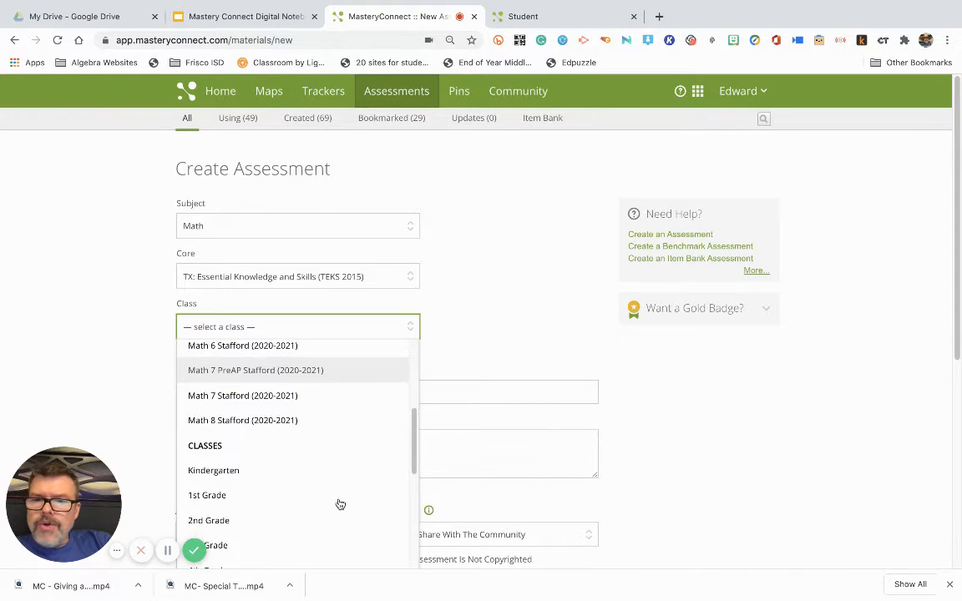
pyautogui.scroll(-1, 337, 504)
pyautogui.scroll(-1, 335, 498)
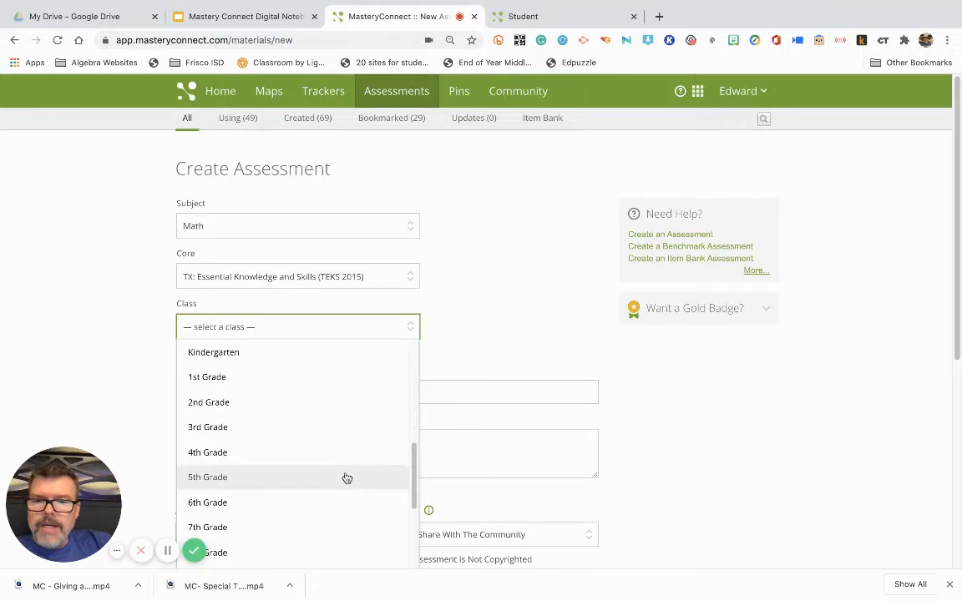
pyautogui.scroll(-1, 343, 479)
pyautogui.click(253, 535)
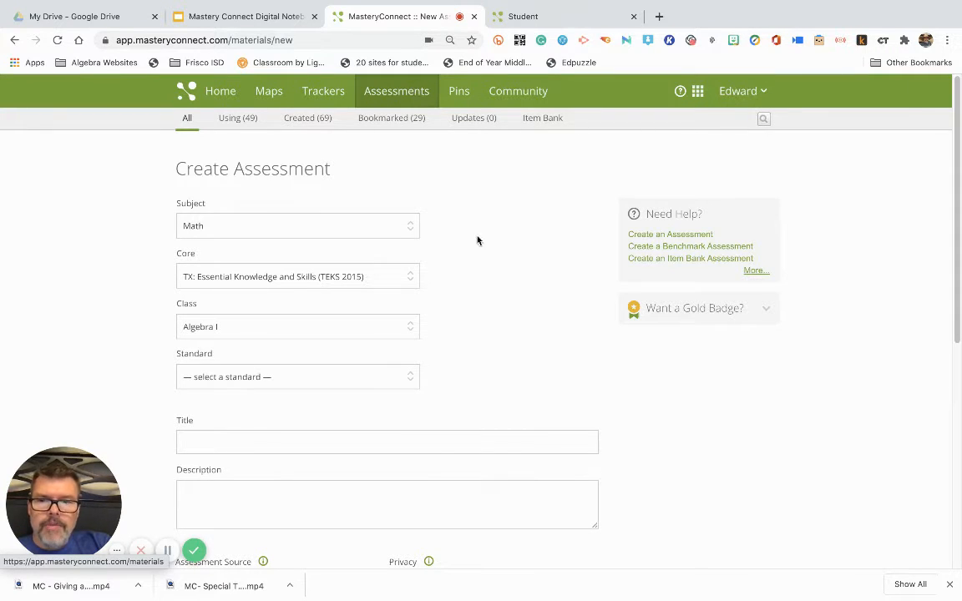
# Set the assessment's standard to Multi-Standard
pyautogui.click(379, 383)
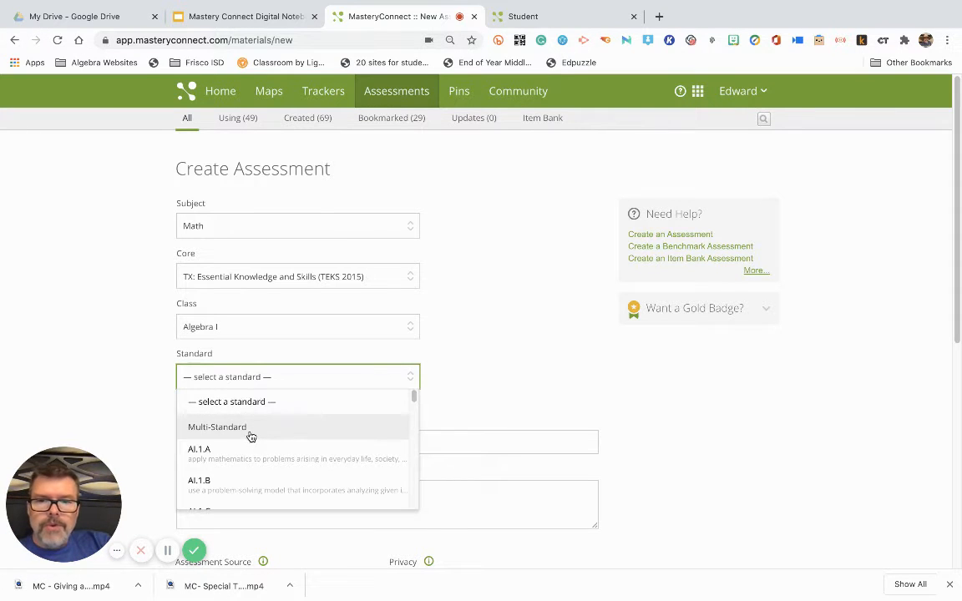
pyautogui.scroll(-5, 268, 438)
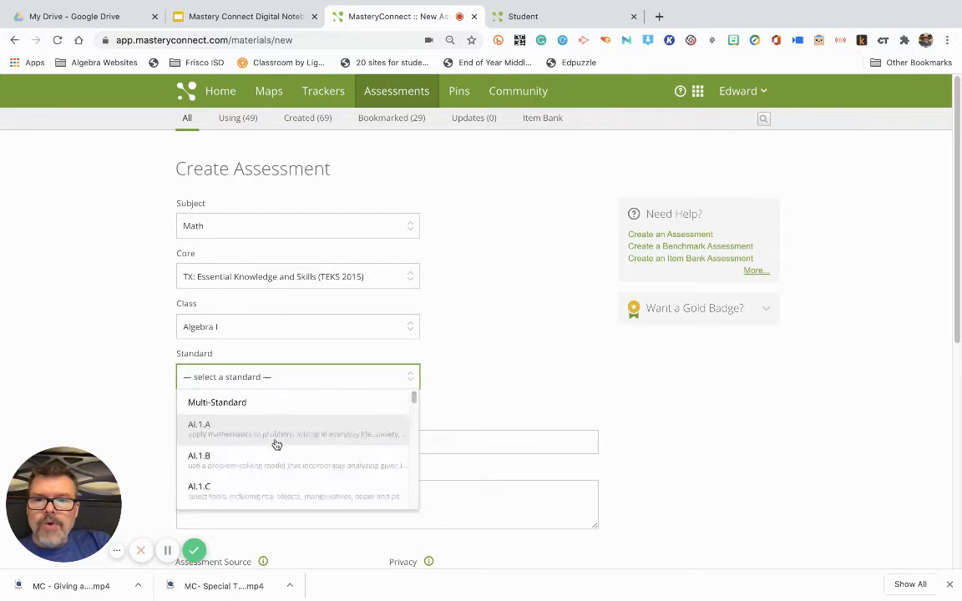
pyautogui.scroll(-8, 281, 453)
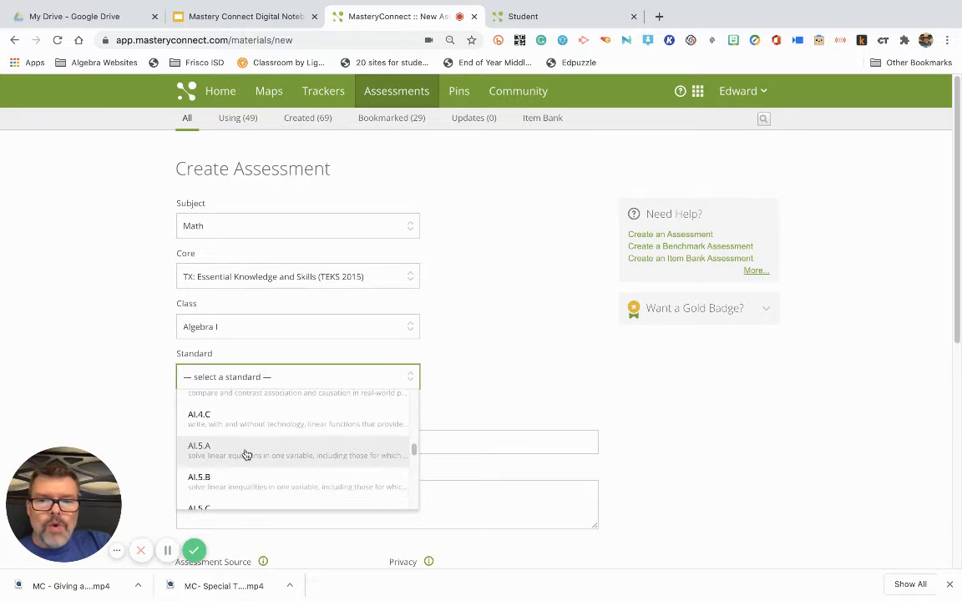
pyautogui.scroll(15, 225, 460)
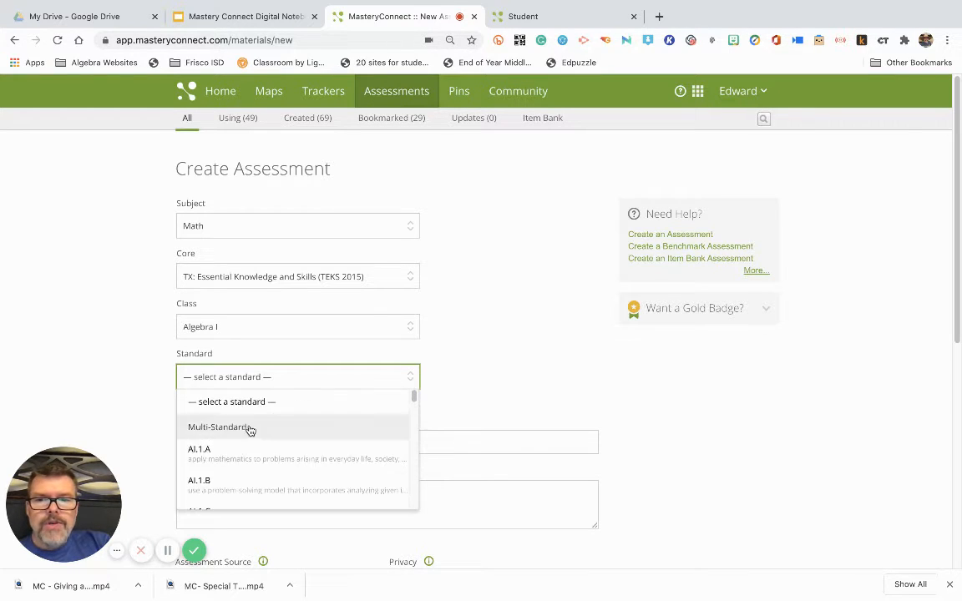
pyautogui.click(257, 428)
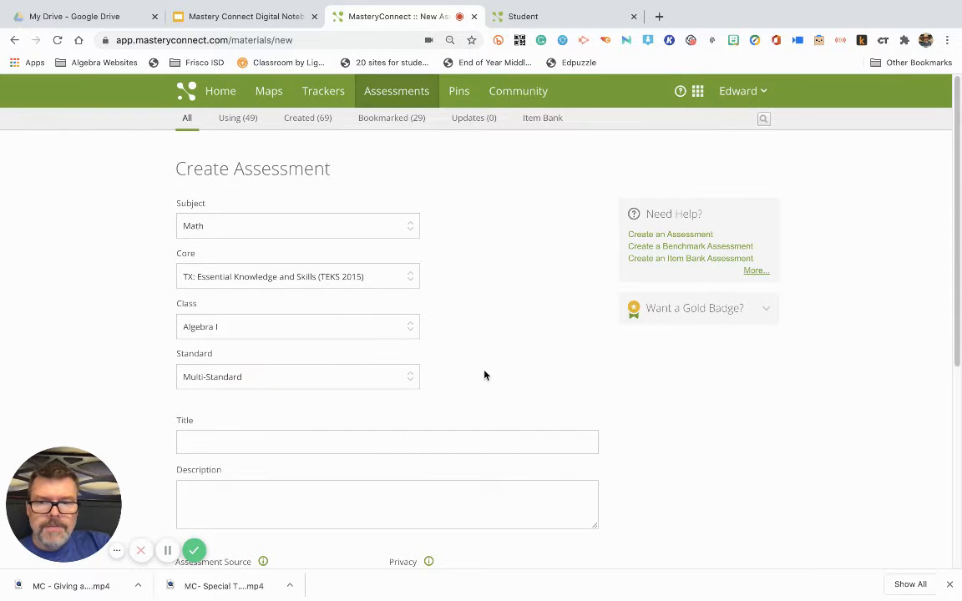
# Enter "Chapter 1 test" as the assessment title and leave the description empty
pyautogui.scroll(-3, 485, 374)
pyautogui.scroll(1, 214, 259)
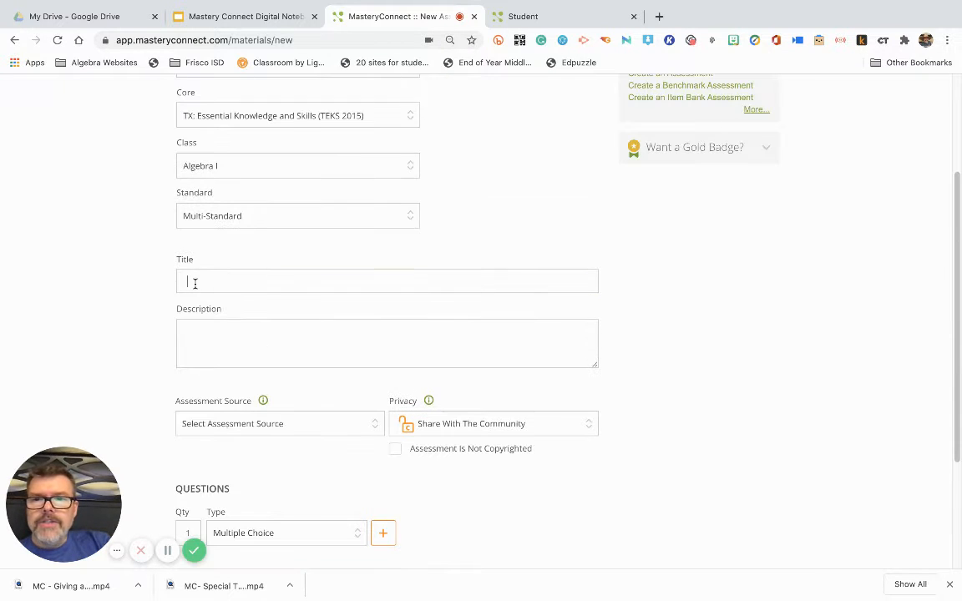
pyautogui.click(196, 284)
pyautogui.write('Cha')
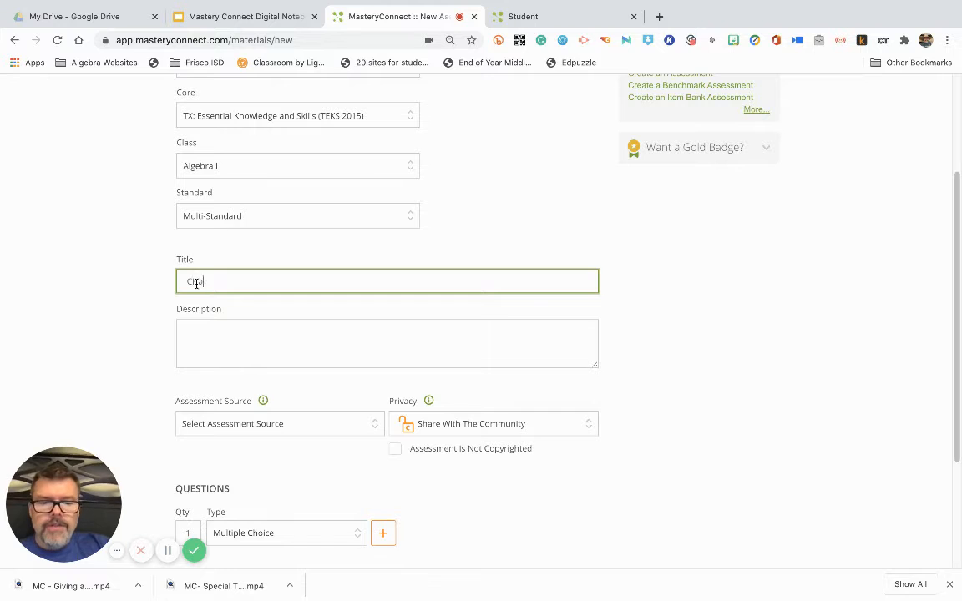
pyautogui.write('pte')
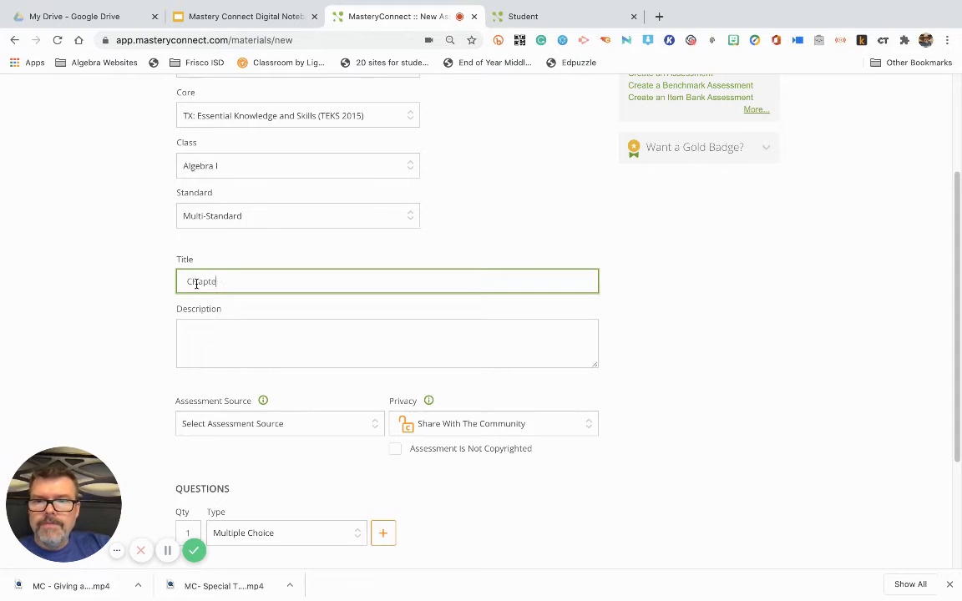
pyautogui.write('r pt')
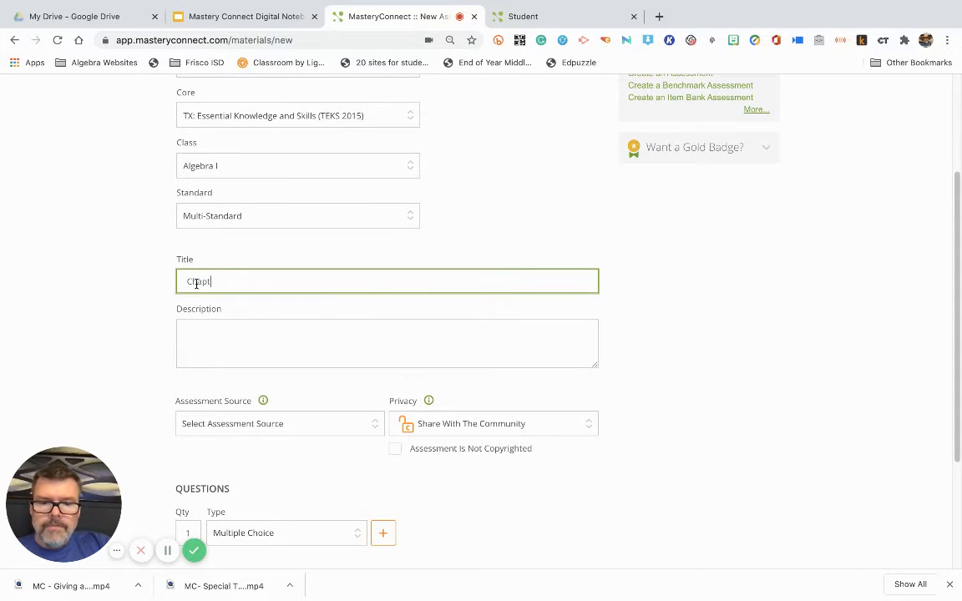
pyautogui.write('1 te')
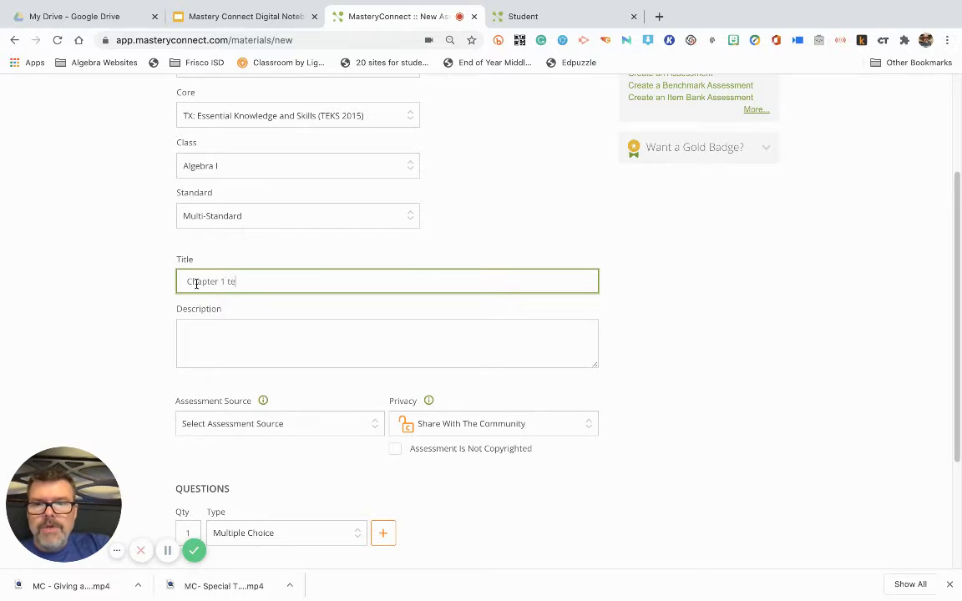
pyautogui.write('st')
pyautogui.click(189, 326)
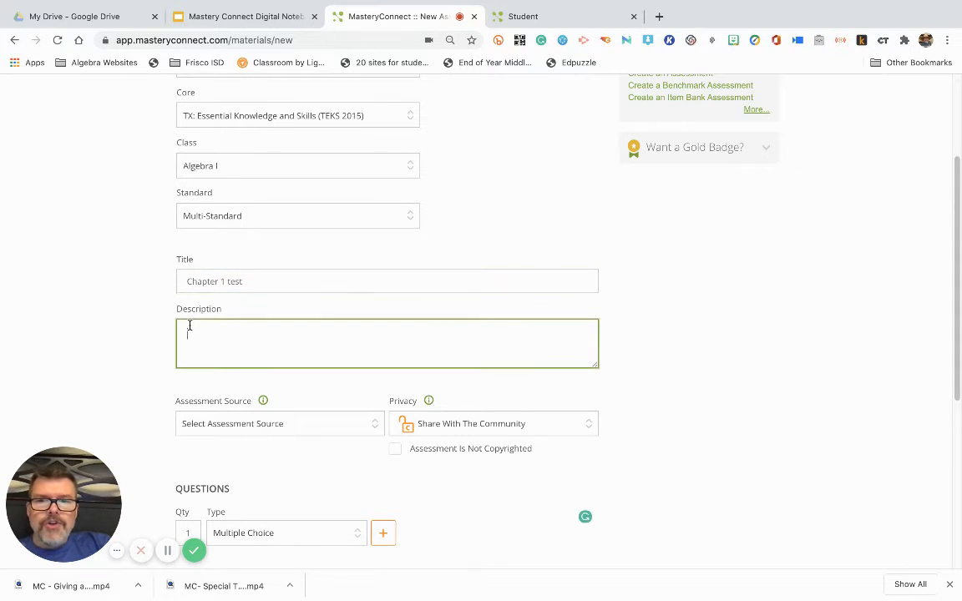
# Set the assessment source to an uploaded file and choose slr_math_gr_08 (1).docx from the Downloads folder
pyautogui.click(343, 424)
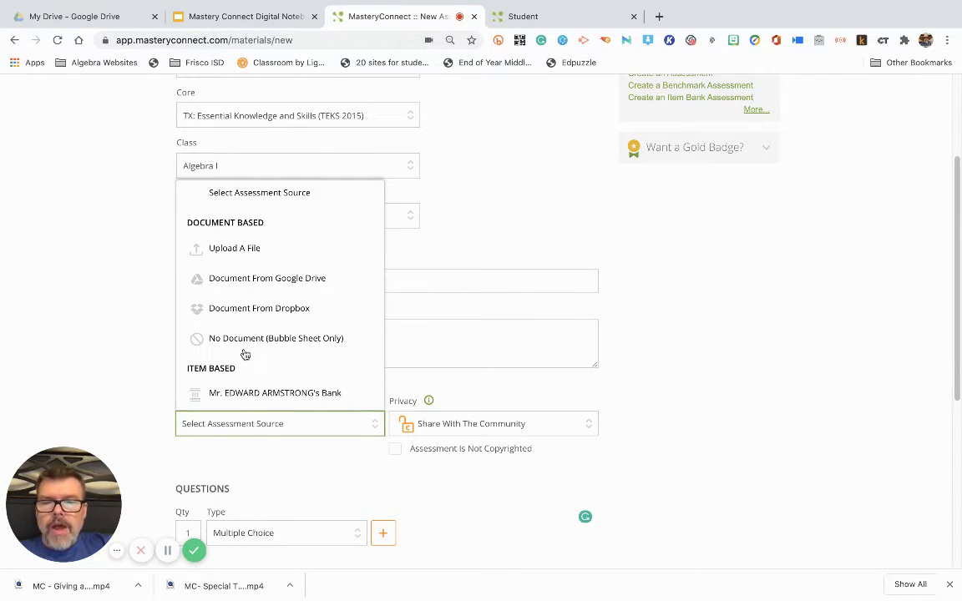
pyautogui.scroll(1, 232, 255)
pyautogui.click(234, 254)
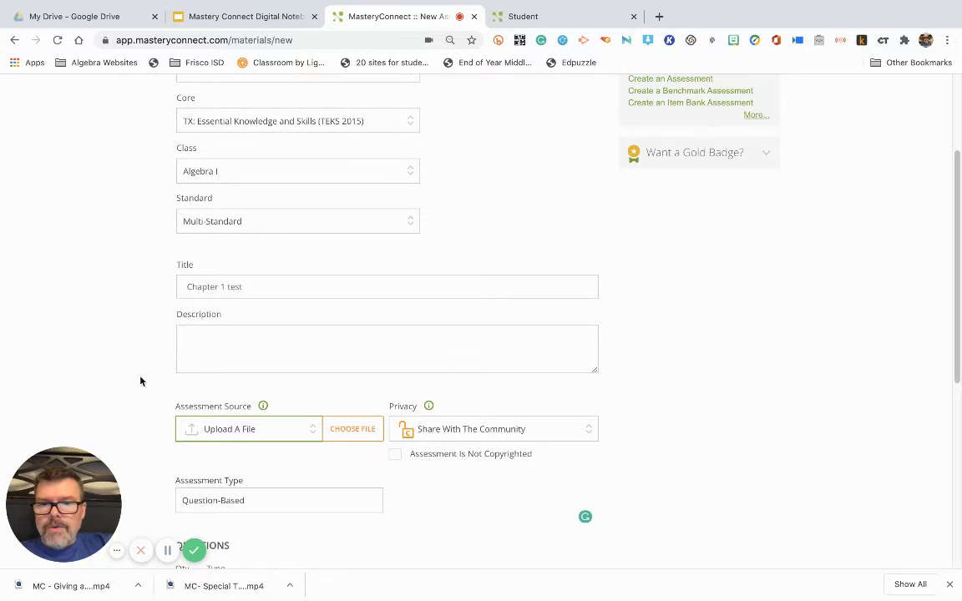
pyautogui.click(361, 430)
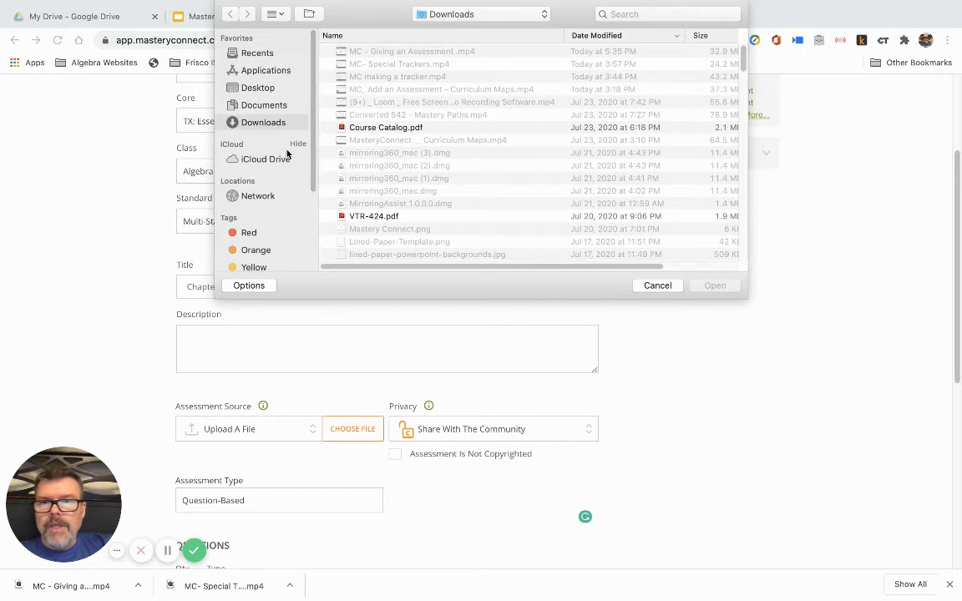
pyautogui.scroll(-2, 311, 145)
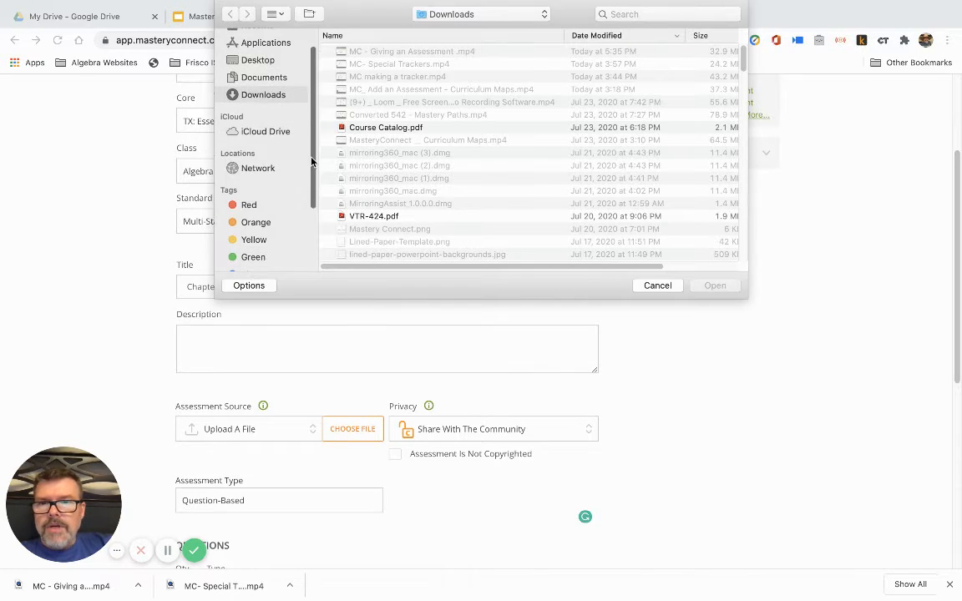
pyautogui.scroll(2, 312, 145)
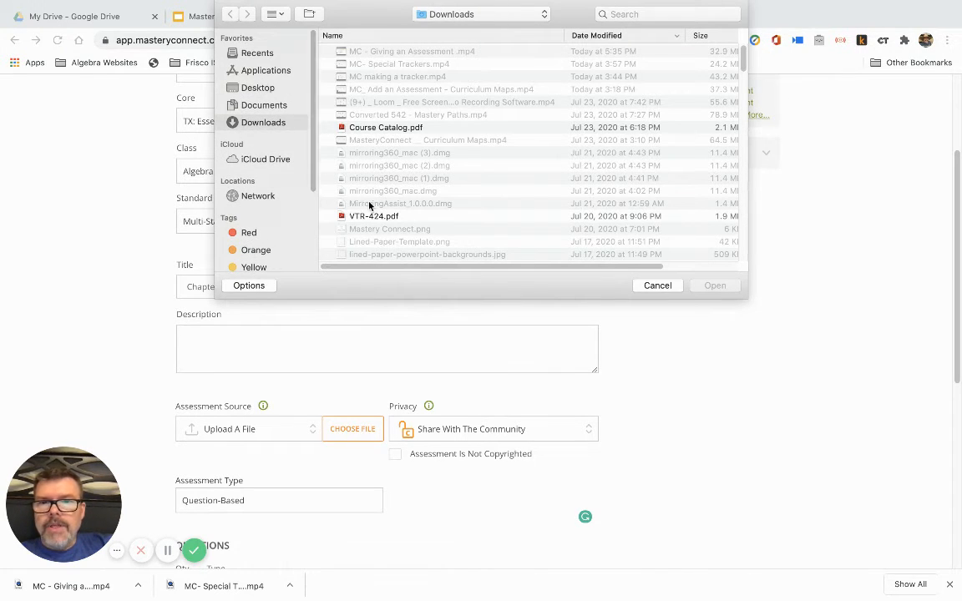
pyautogui.scroll(-3, 375, 213)
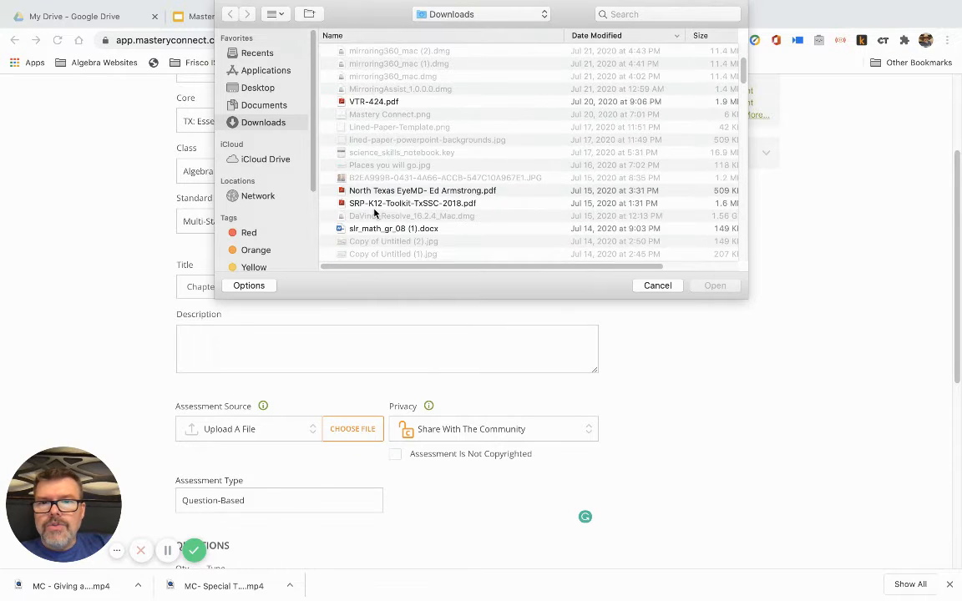
pyautogui.scroll(-2, 373, 213)
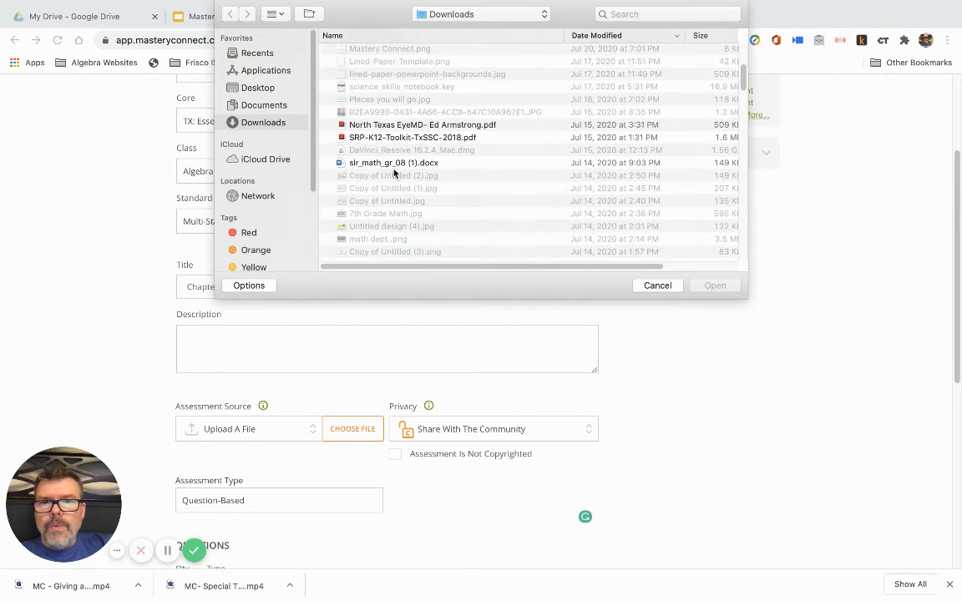
pyautogui.click(384, 163)
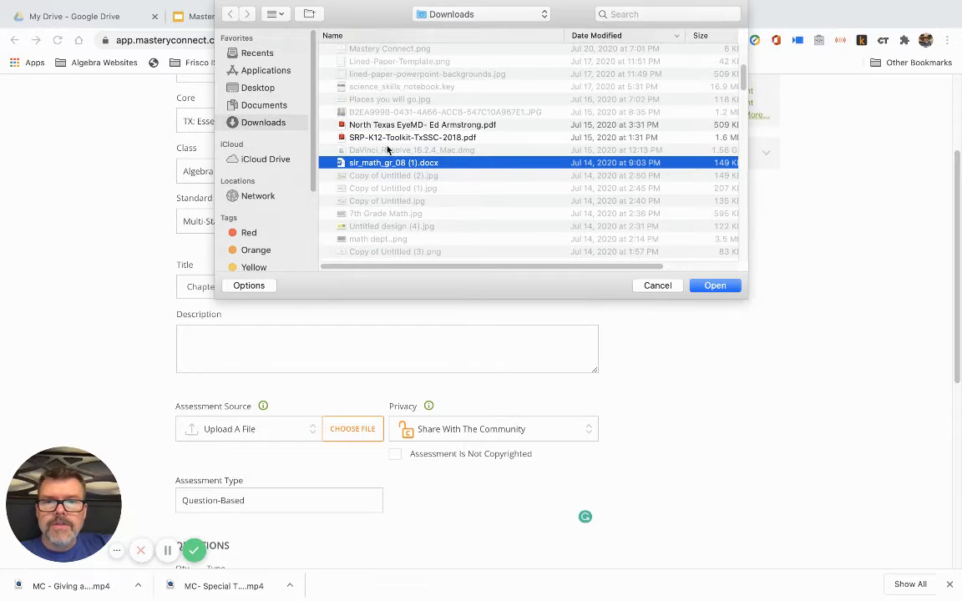
pyautogui.click(715, 287)
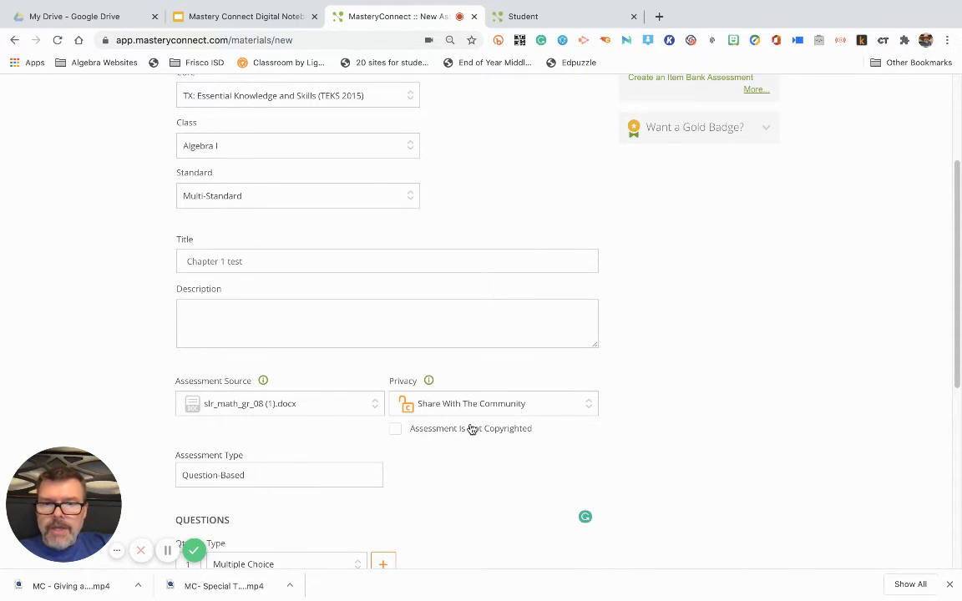
# Set the assessment's privacy to Private To Me
pyautogui.click(550, 410)
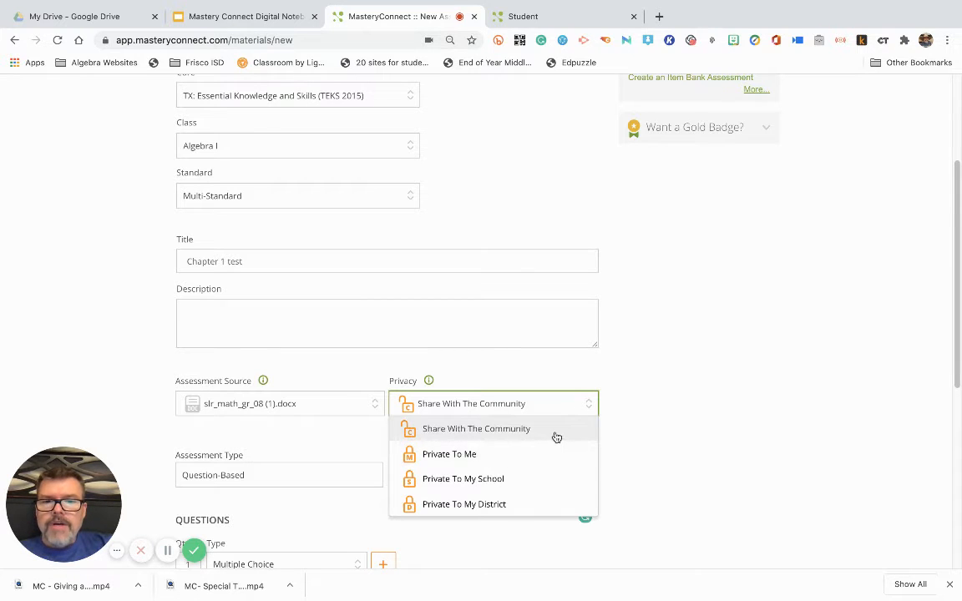
pyautogui.click(462, 458)
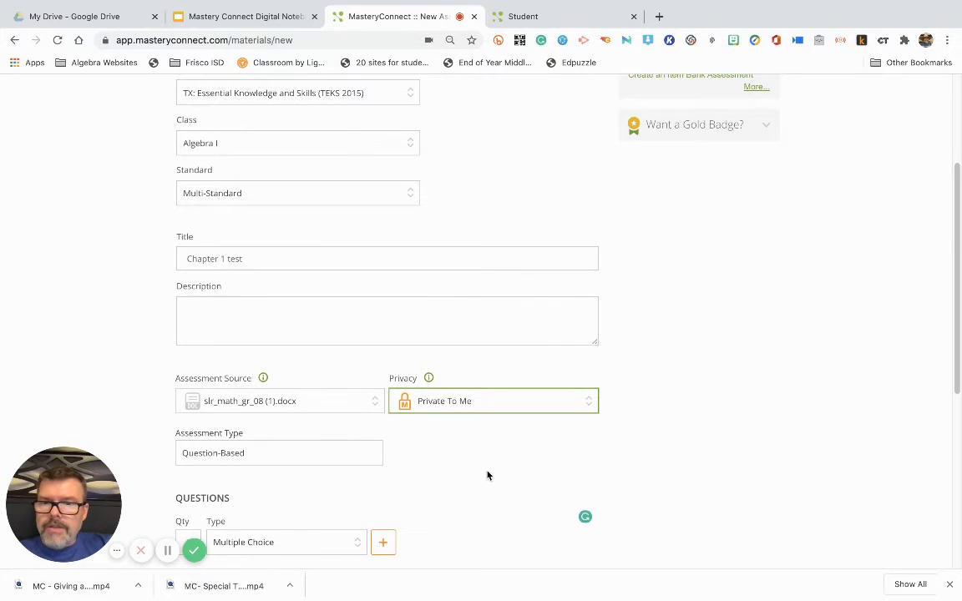
# Add 10 Multiple Choice questions to the assessment
pyautogui.scroll(-2, 488, 475)
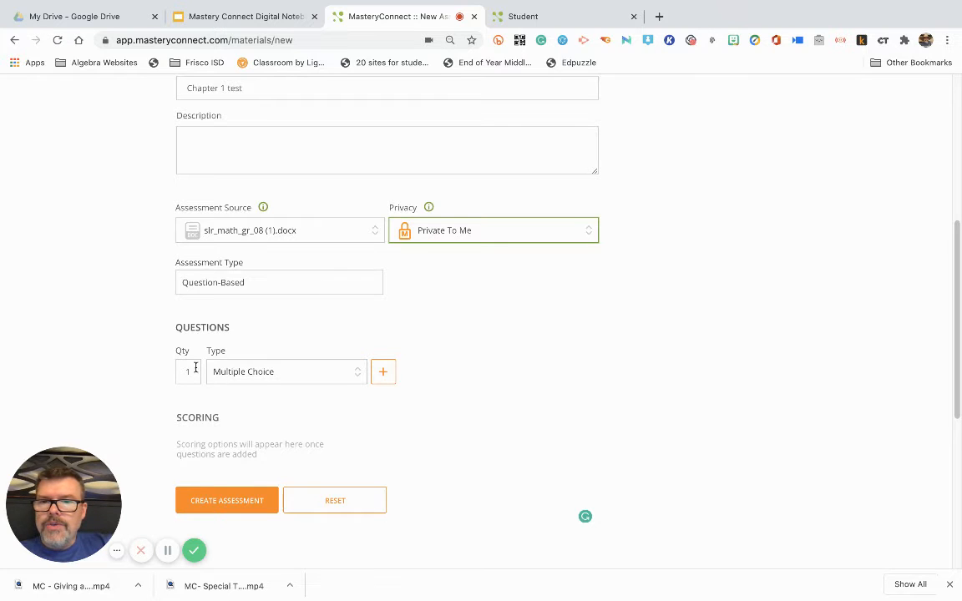
pyautogui.doubleClick(185, 372)
pyautogui.write('10')
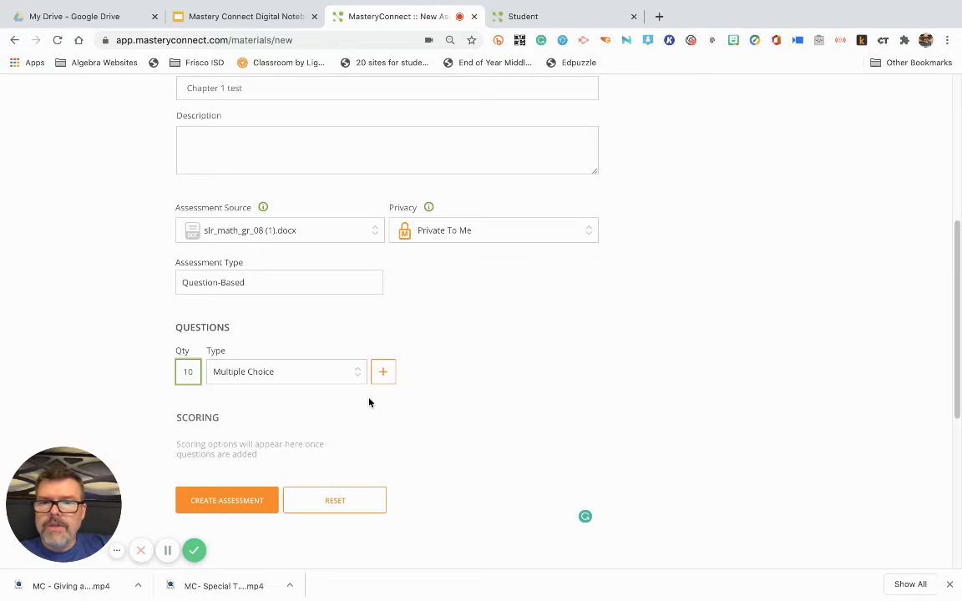
pyautogui.click(326, 380)
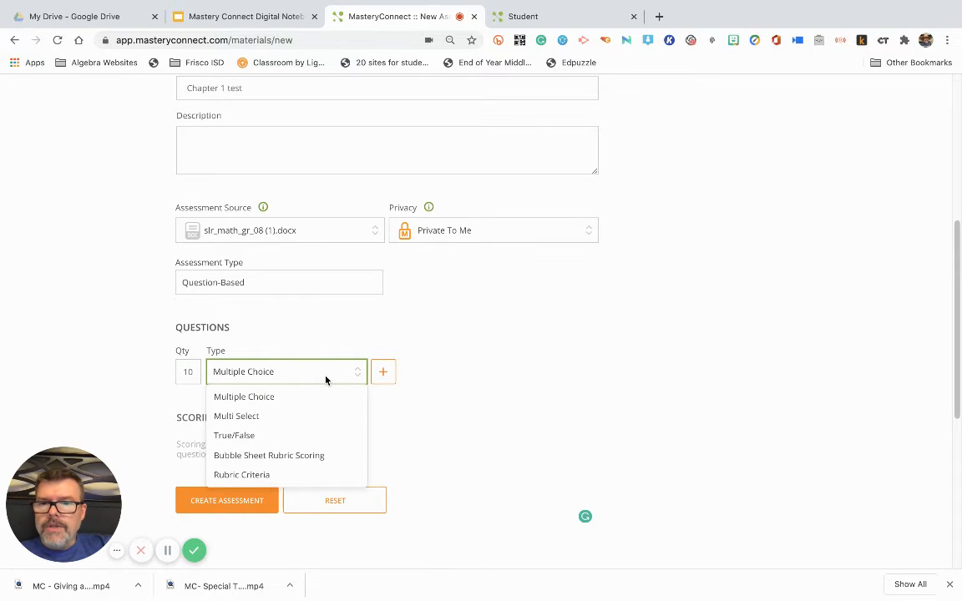
pyautogui.click(325, 380)
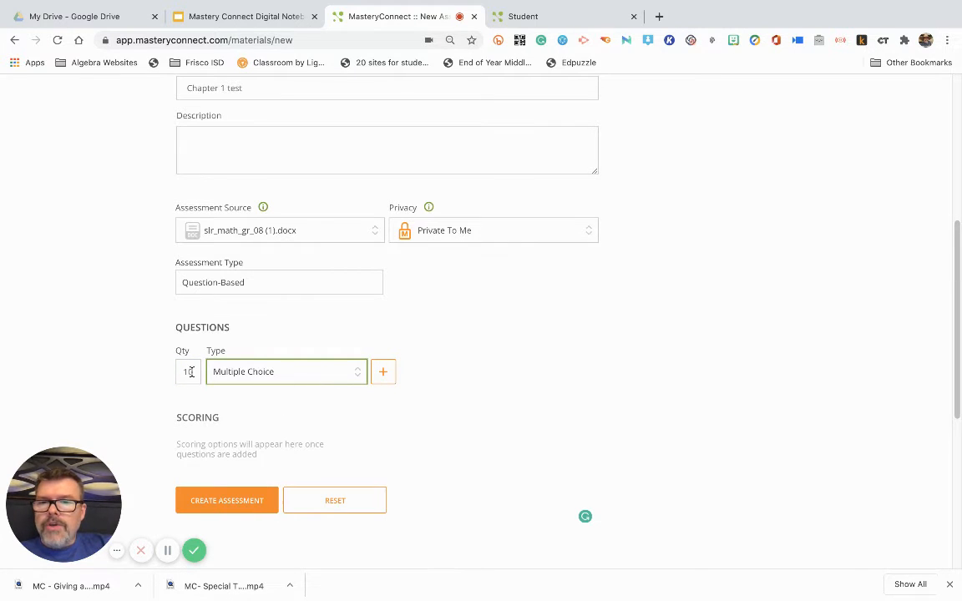
pyautogui.click(295, 378)
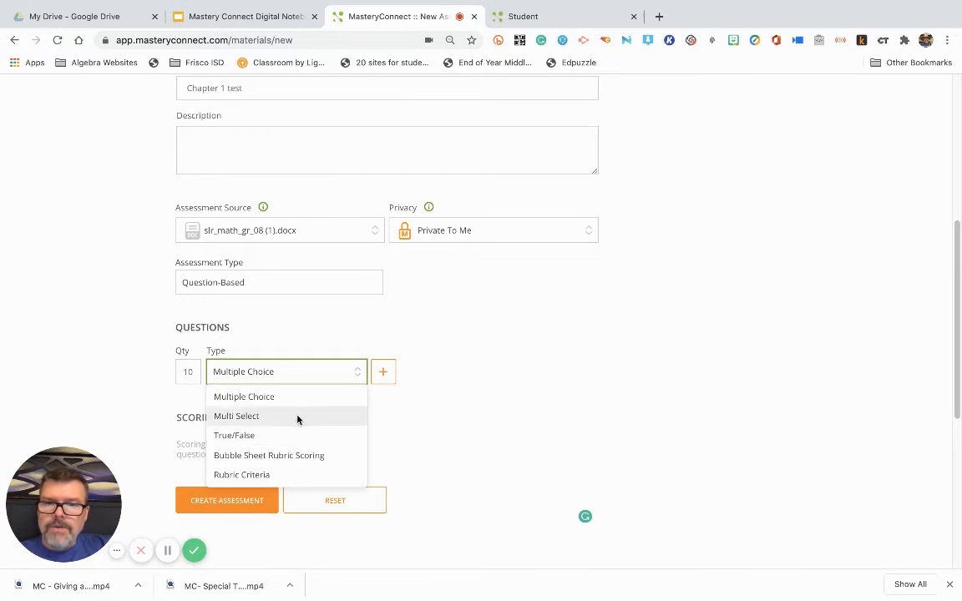
pyautogui.click(275, 373)
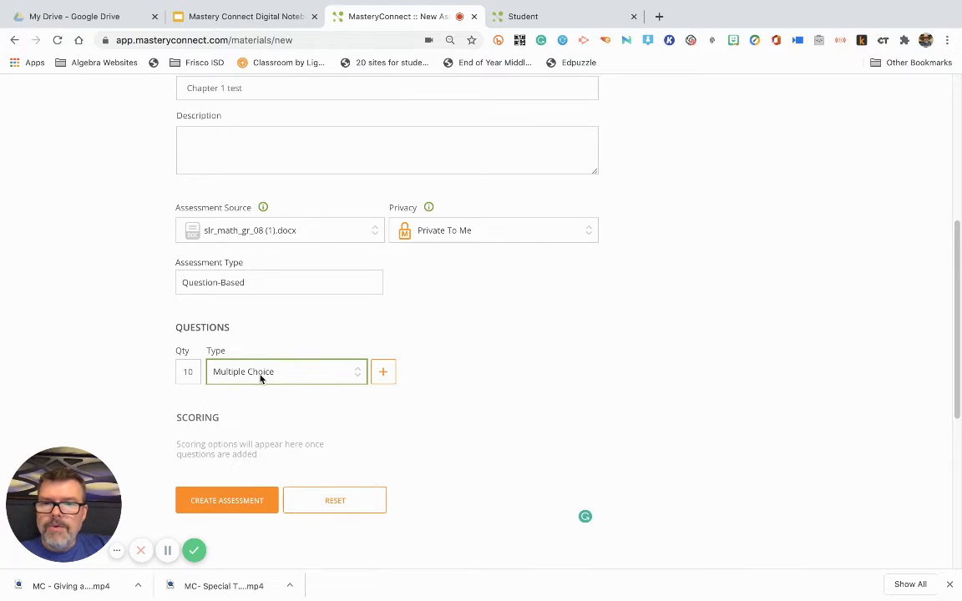
pyautogui.click(383, 372)
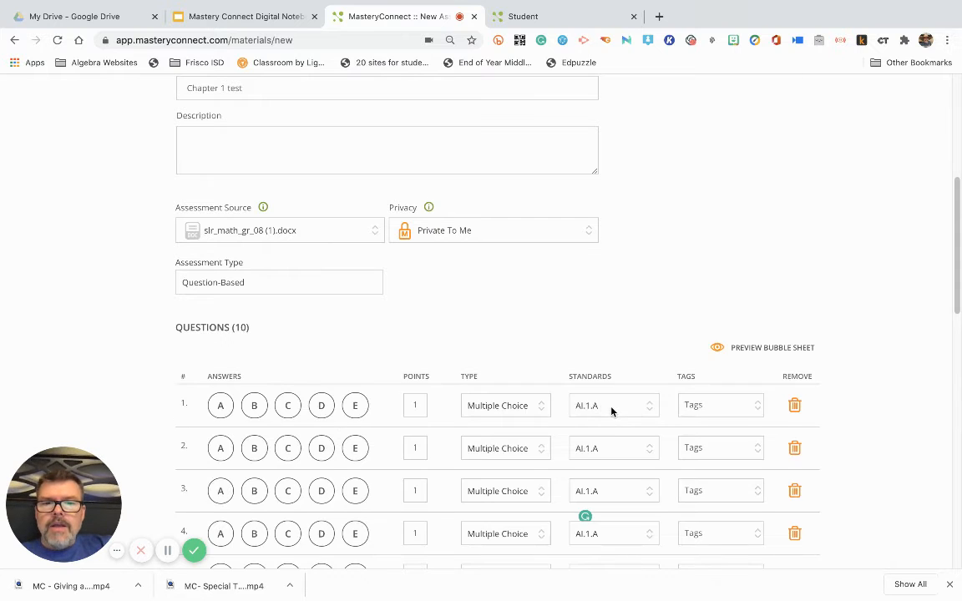
# Align question 1 to standard AI.10.D
pyautogui.scroll(-1, 612, 408)
pyautogui.scroll(-1, 610, 375)
pyautogui.scroll(-2, 612, 371)
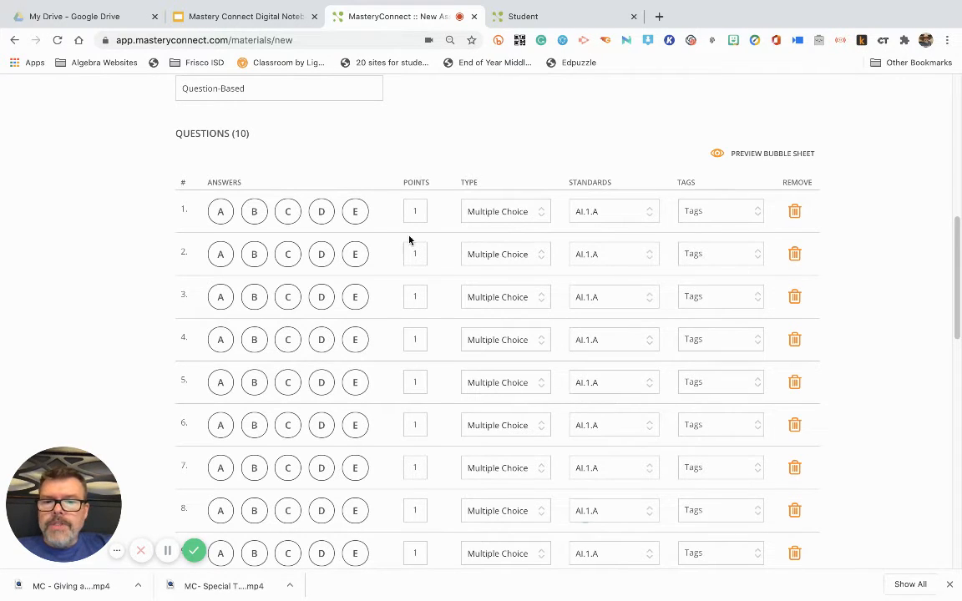
pyautogui.scroll(-1, 411, 237)
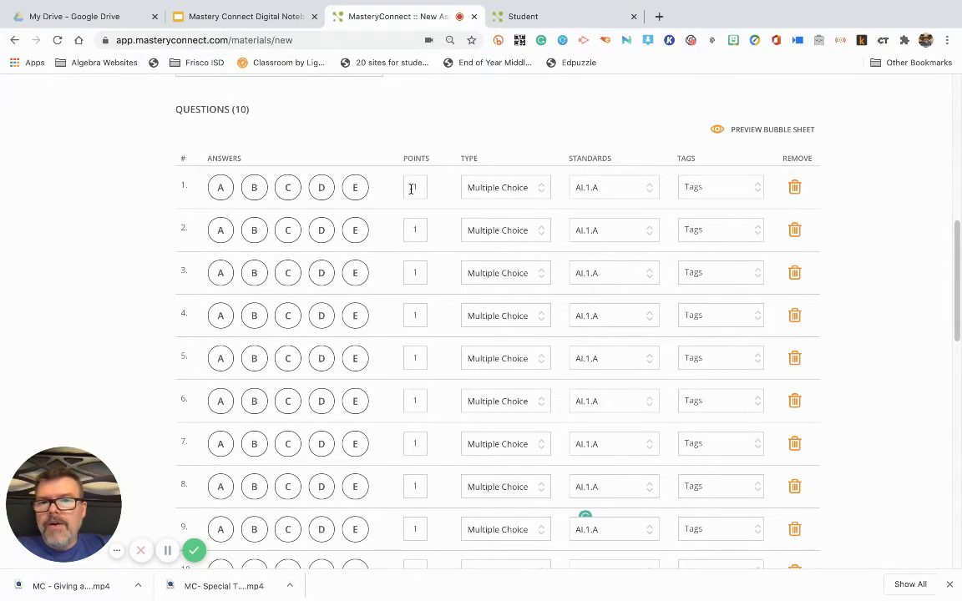
pyautogui.scroll(-1, 417, 175)
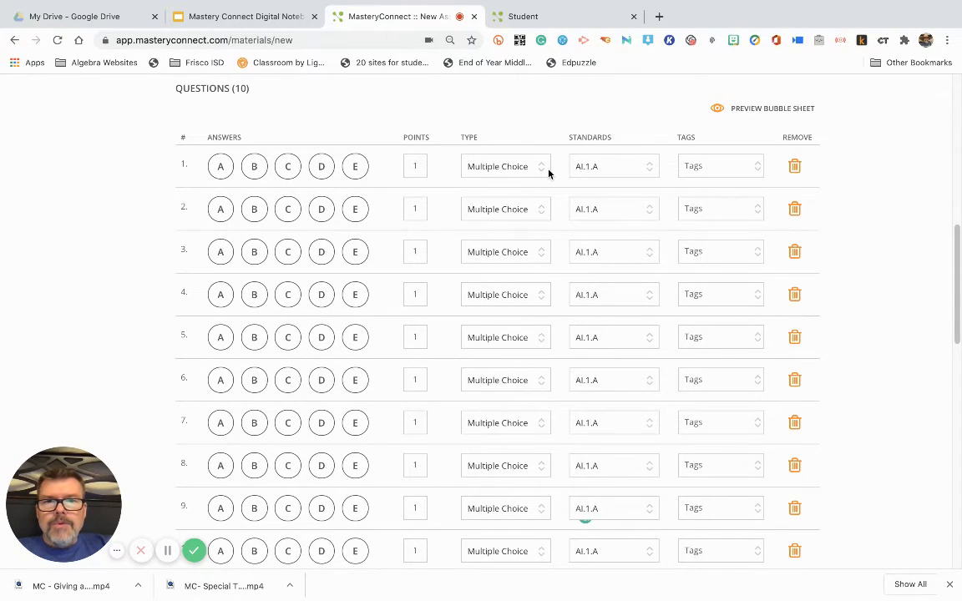
pyautogui.click(638, 169)
pyautogui.moveTo(655, 194); pyautogui.dragTo(655, 318)
pyautogui.click(615, 324)
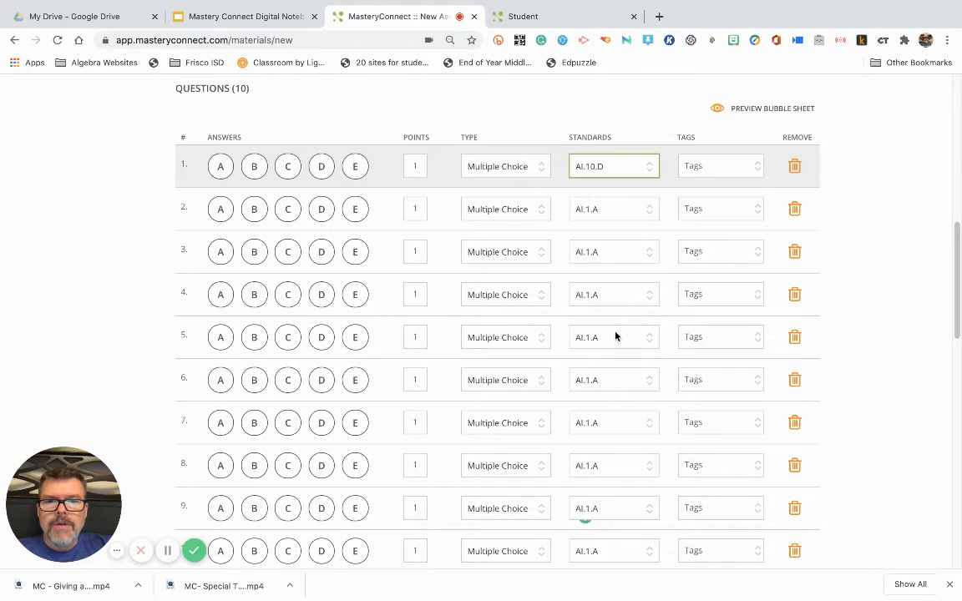
# Align question 5 to standard AI.12.B and look at the tag options for question 1 without applying any
pyautogui.click(617, 335)
pyautogui.scroll(-10, 633, 430)
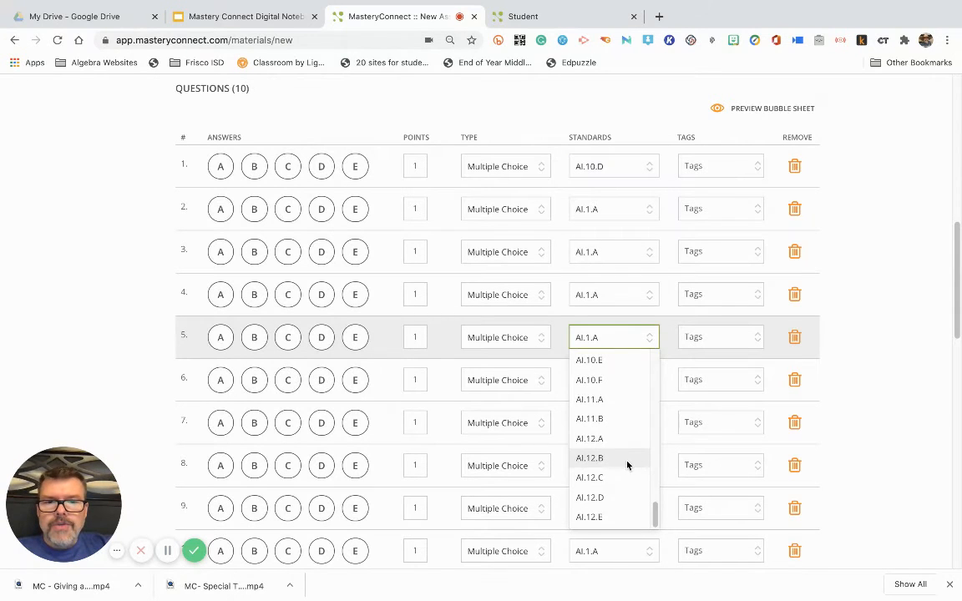
pyautogui.click(634, 457)
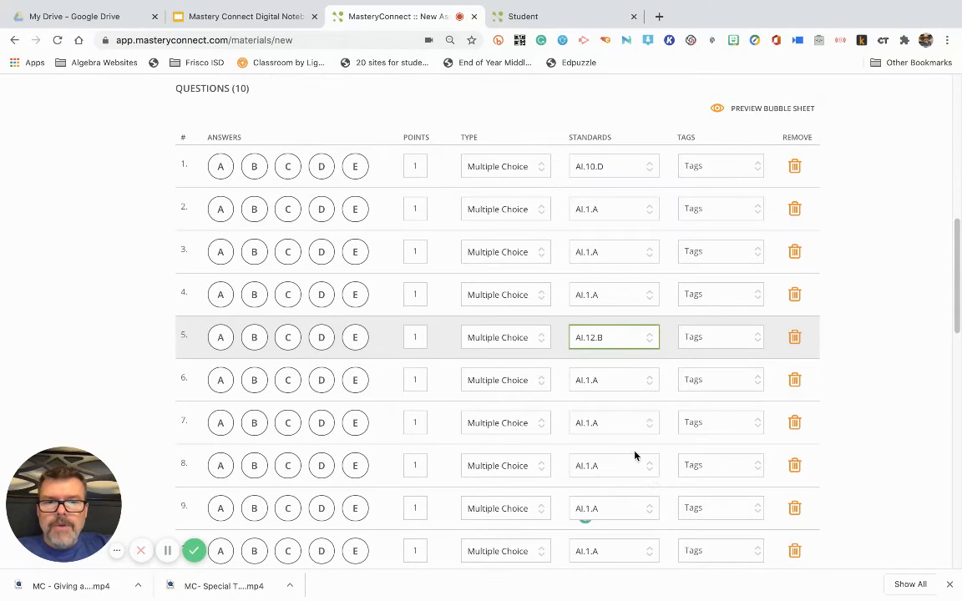
pyautogui.click(733, 168)
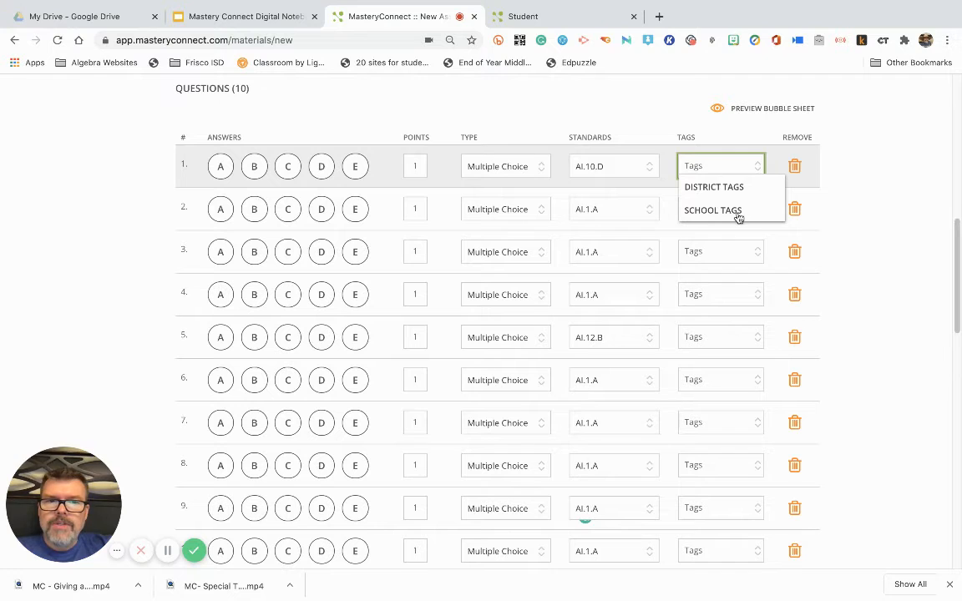
pyautogui.click(715, 138)
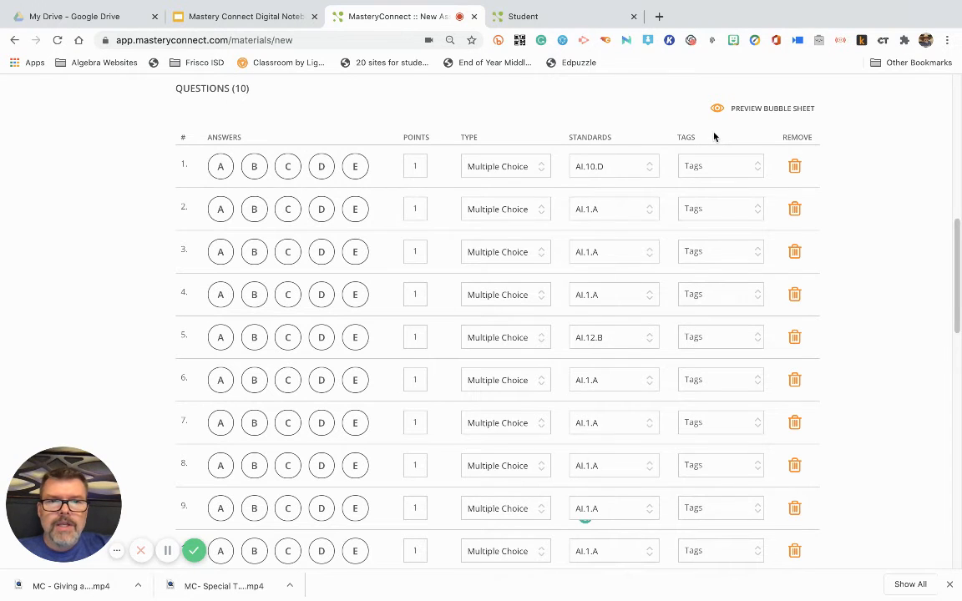
# Mark the correct answers: 1 A, 2 B, 3 C, 4 C, 5 B, 6 C, 7 C, 8 B, 9 C, 10 C
pyautogui.click(220, 168)
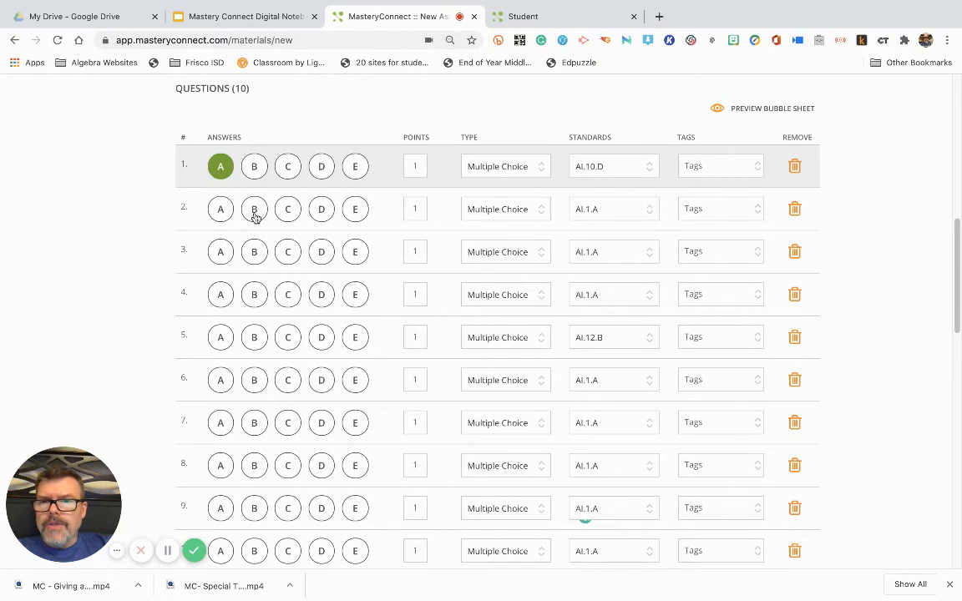
pyautogui.click(253, 209)
pyautogui.click(287, 252)
pyautogui.click(287, 294)
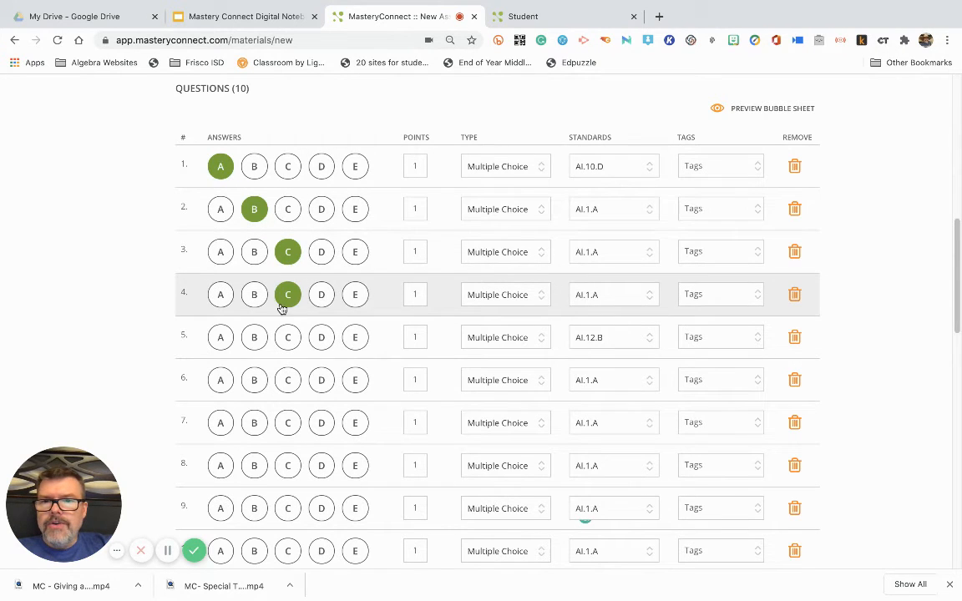
pyautogui.click(254, 337)
pyautogui.click(254, 380)
pyautogui.click(287, 380)
pyautogui.click(288, 423)
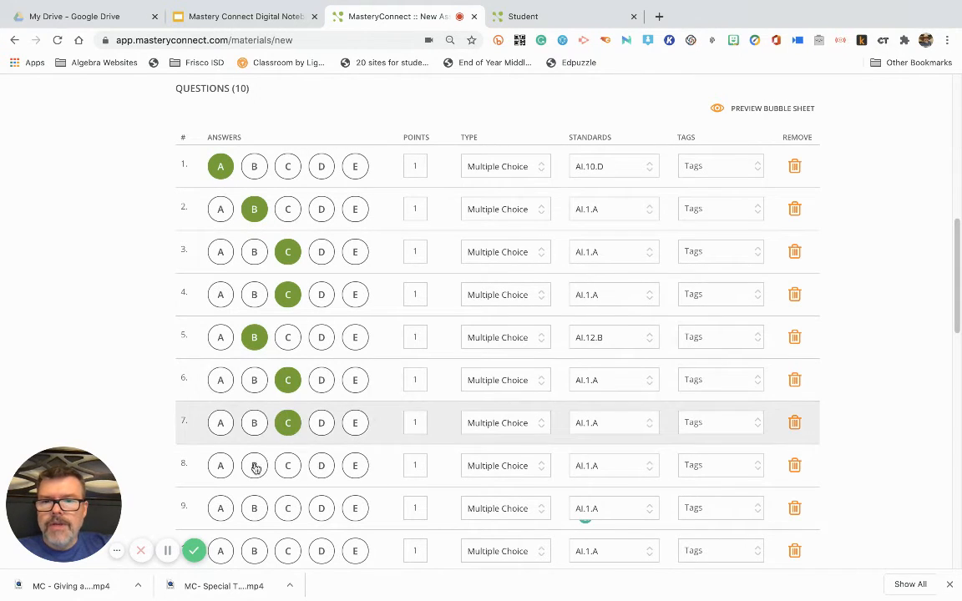
pyautogui.click(254, 466)
pyautogui.scroll(-2, 312, 455)
pyautogui.click(287, 449)
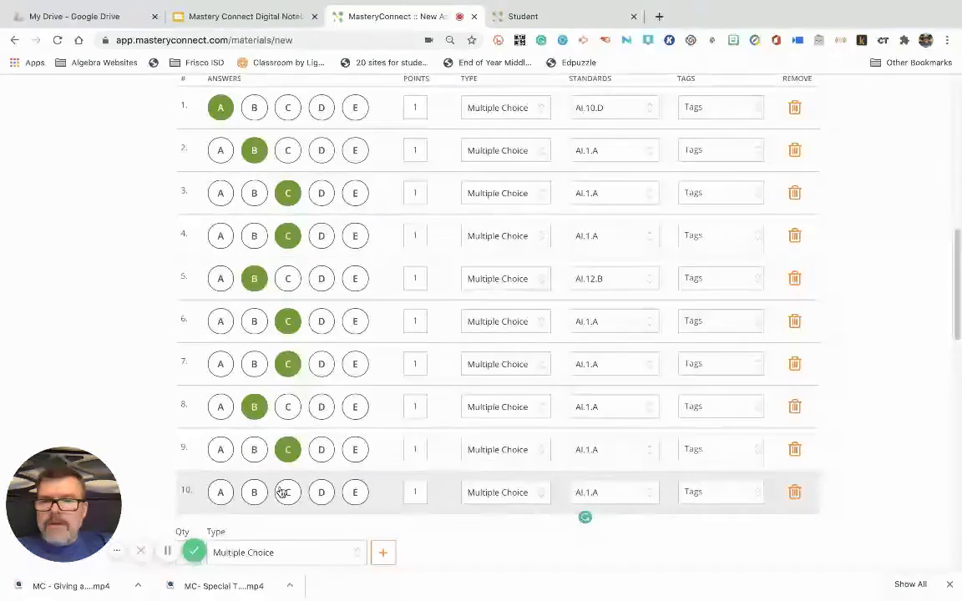
pyautogui.click(288, 492)
# Set the scoring thresholds for standard AI.1.A to 6 for M and 4 for NM
pyautogui.scroll(-5, 344, 431)
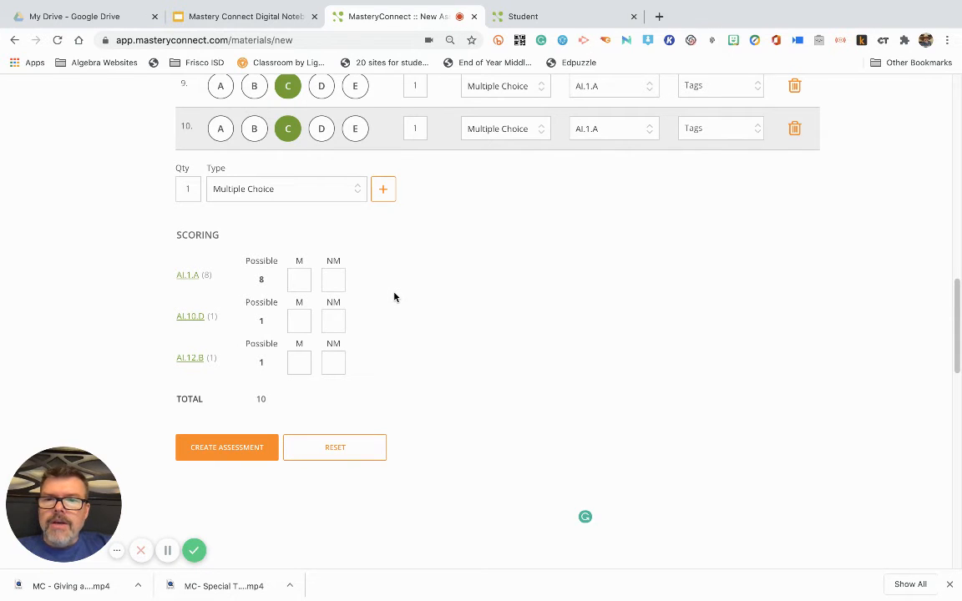
pyautogui.click(332, 278)
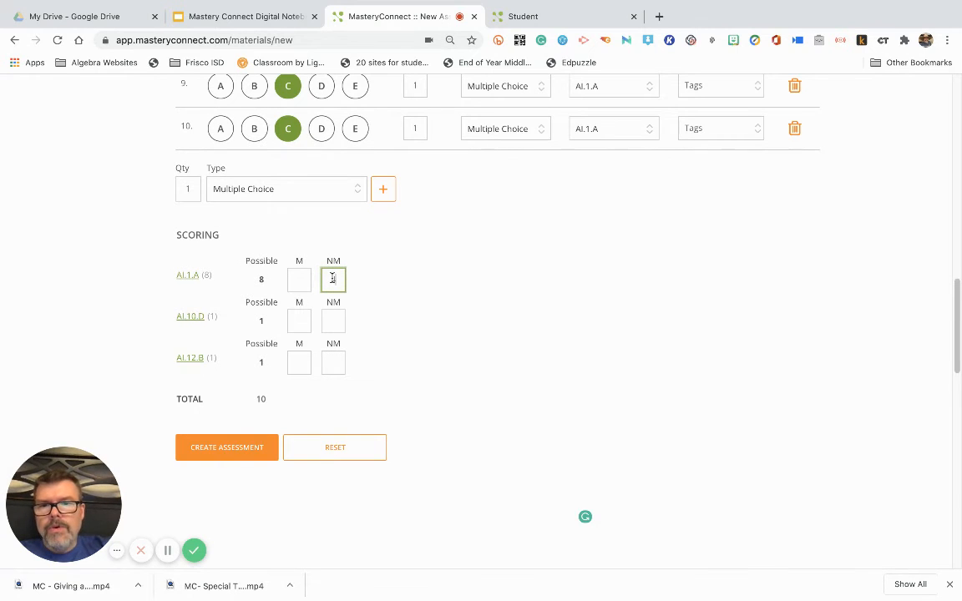
pyautogui.write('4')
pyautogui.click(301, 280)
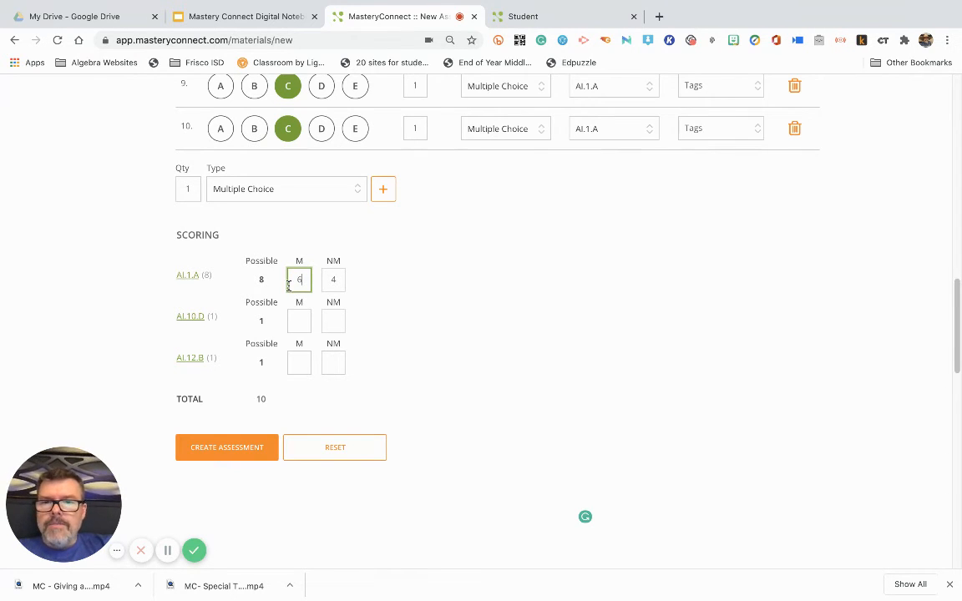
# Set both the M and NM scoring thresholds for standard AI.10.D to 1
pyautogui.click(333, 320)
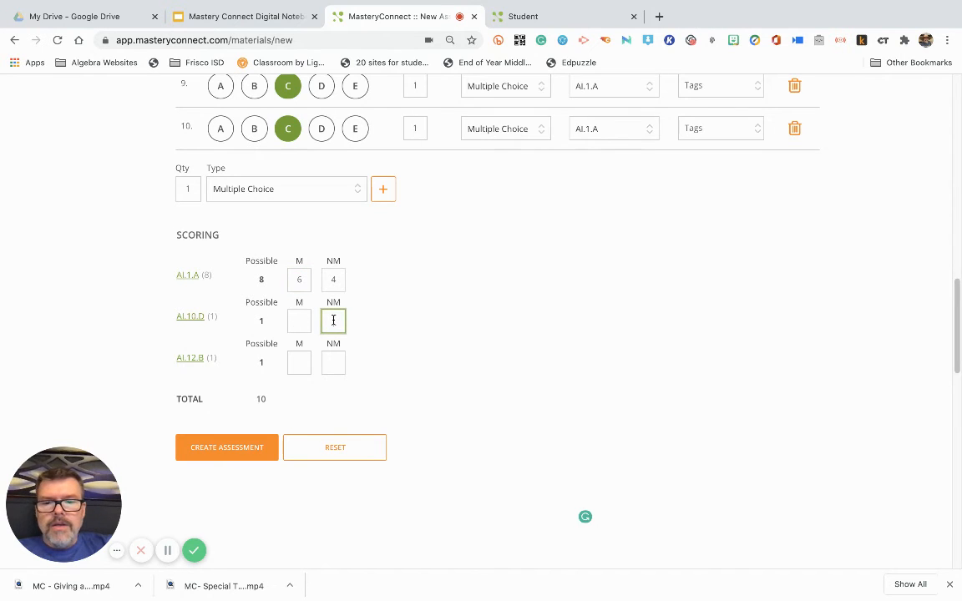
pyautogui.write('1')
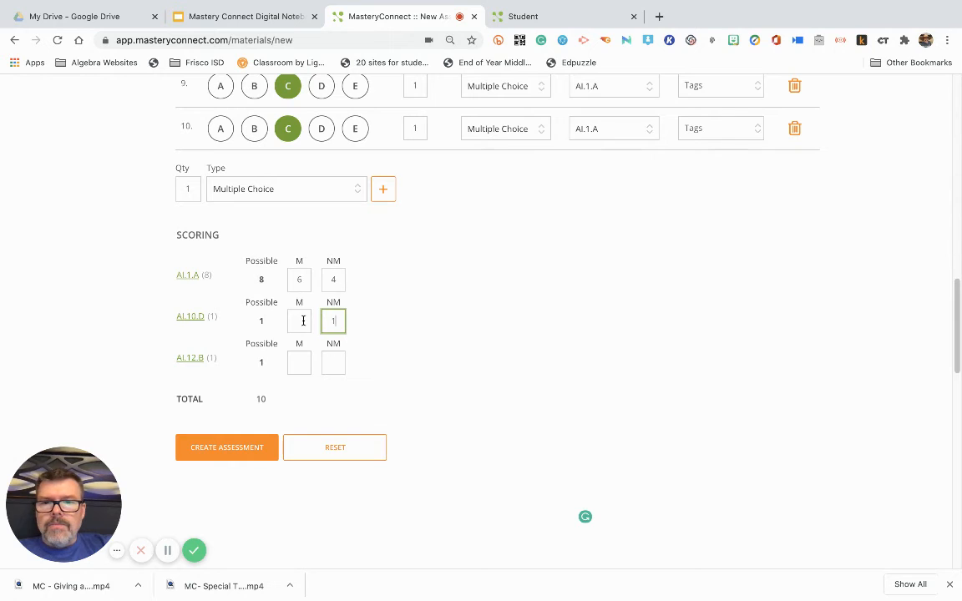
pyautogui.click(303, 321)
pyautogui.write('1')
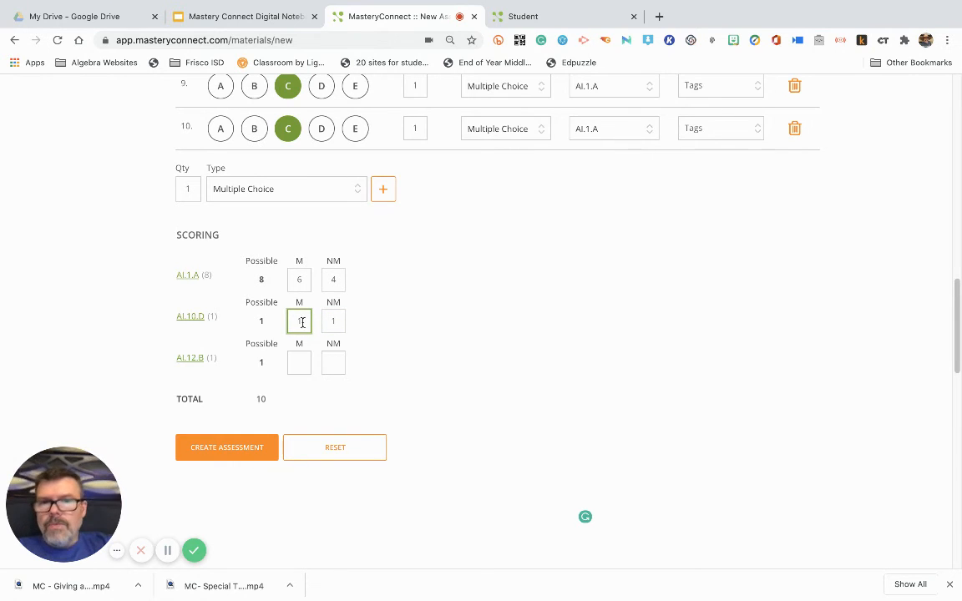
# Set both the M and NM scoring thresholds for standard AI.12.B to 1 and create the assessment
pyautogui.click(293, 363)
pyautogui.write('1')
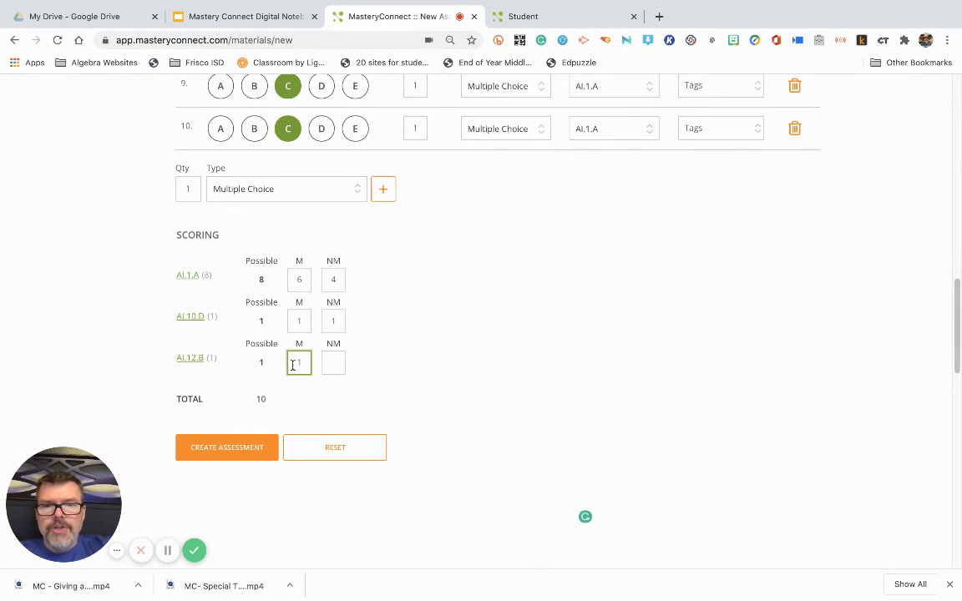
pyautogui.click(339, 363)
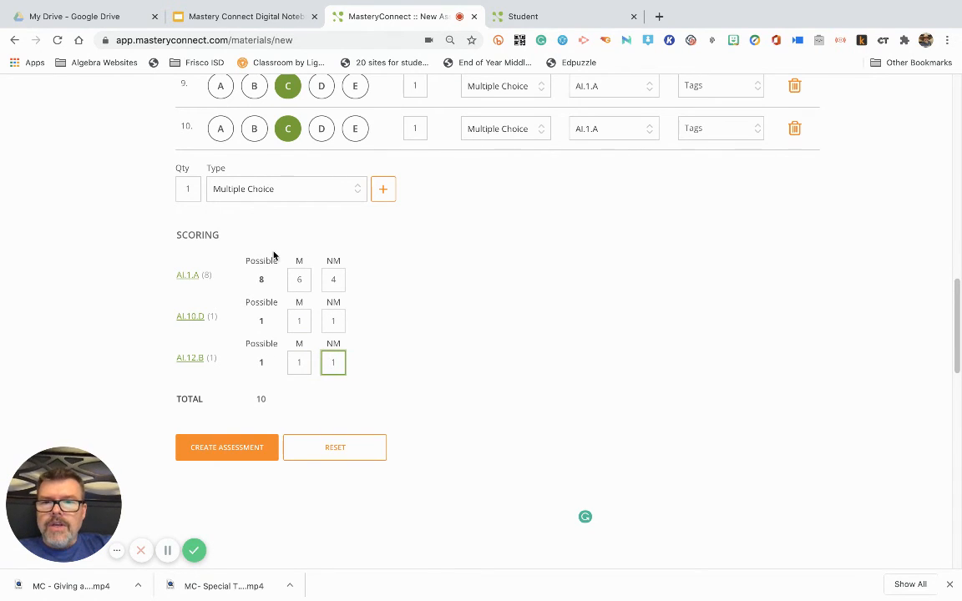
pyautogui.click(211, 265)
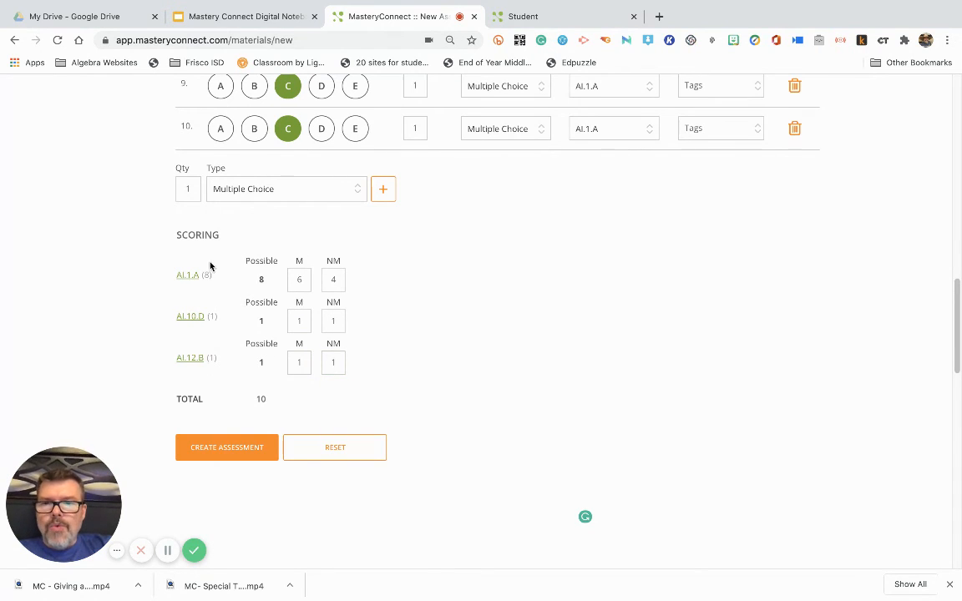
pyautogui.click(219, 449)
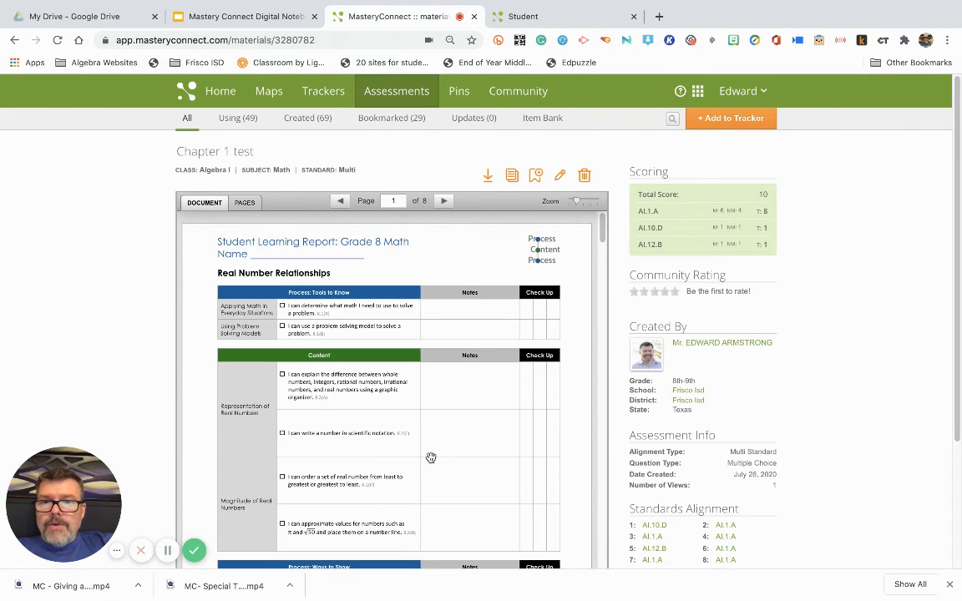
# Review the Chapter 1 test page, including the document preview, standards alignment and answer key
pyautogui.scroll(-10, 431, 458)
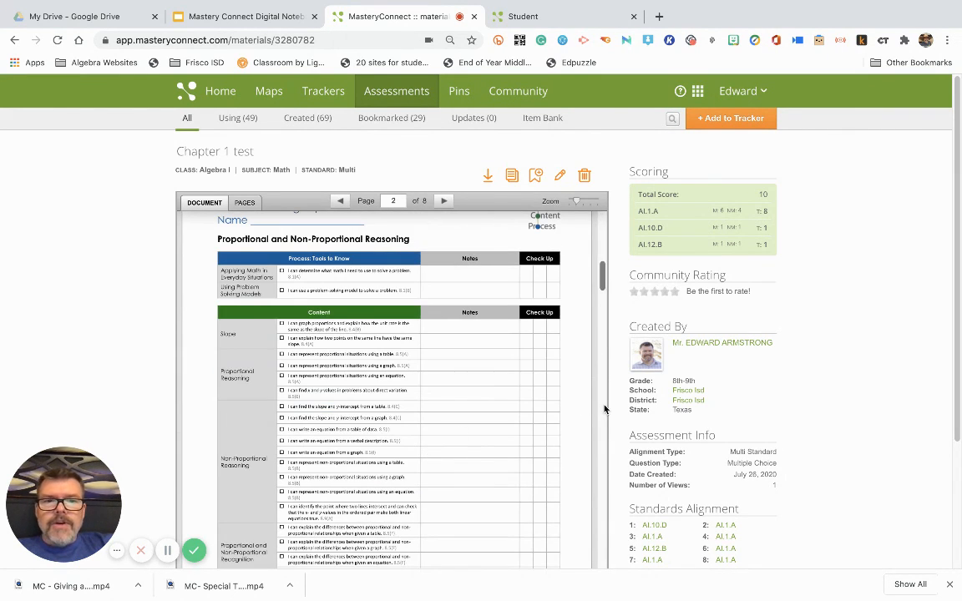
pyautogui.scroll(-3, 629, 391)
pyautogui.scroll(8, 607, 407)
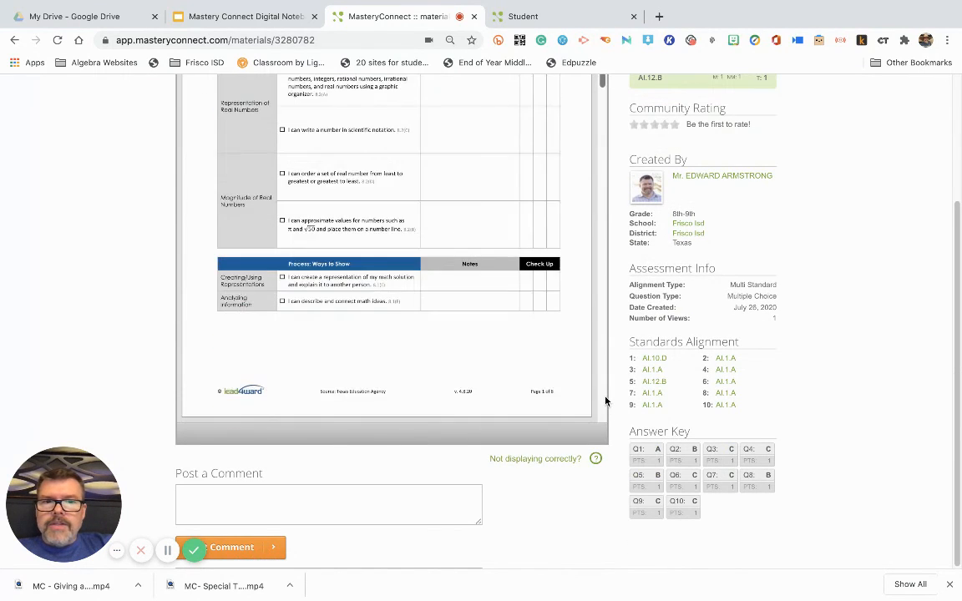
pyautogui.scroll(3, 714, 194)
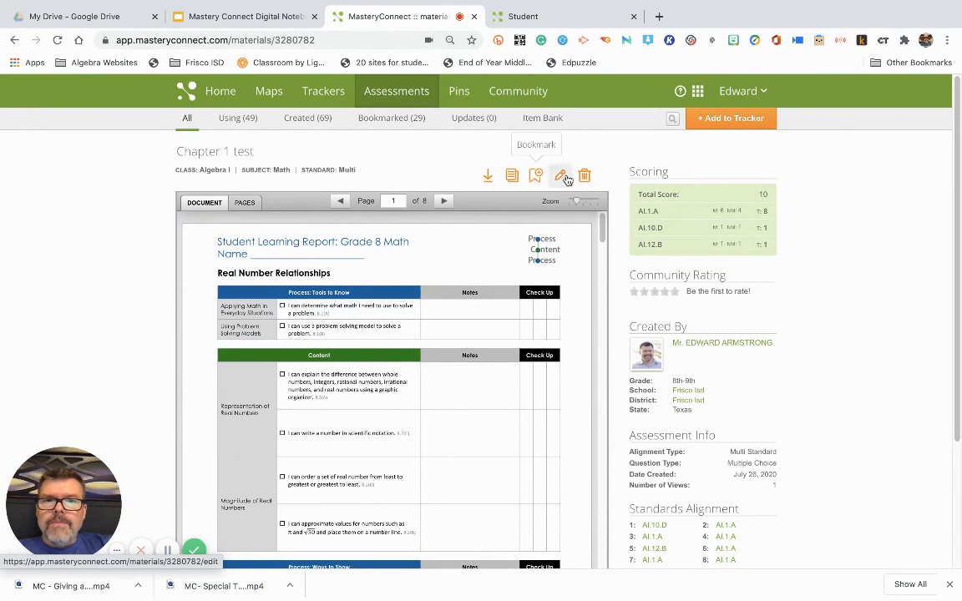
pyautogui.scroll(-2, 696, 360)
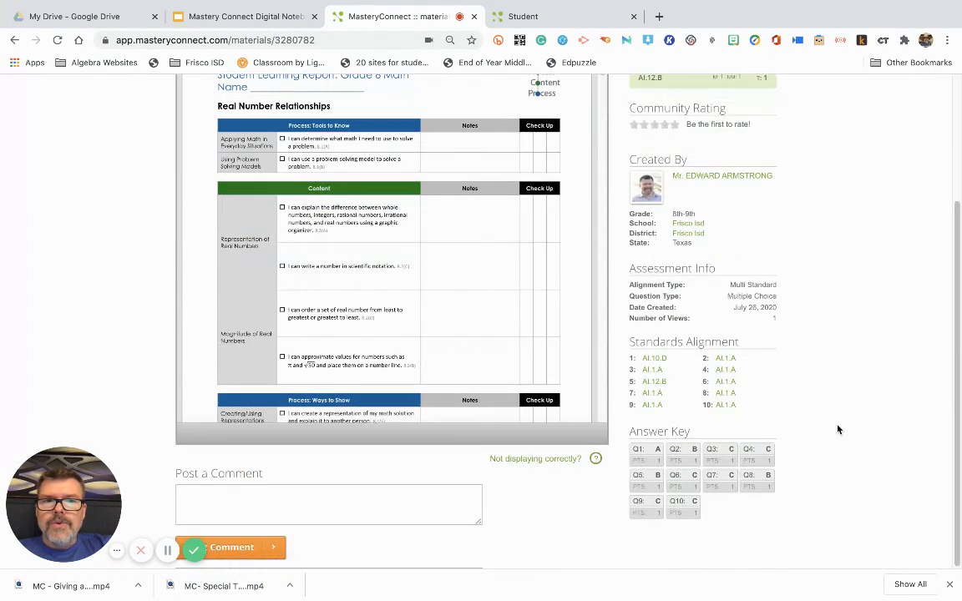